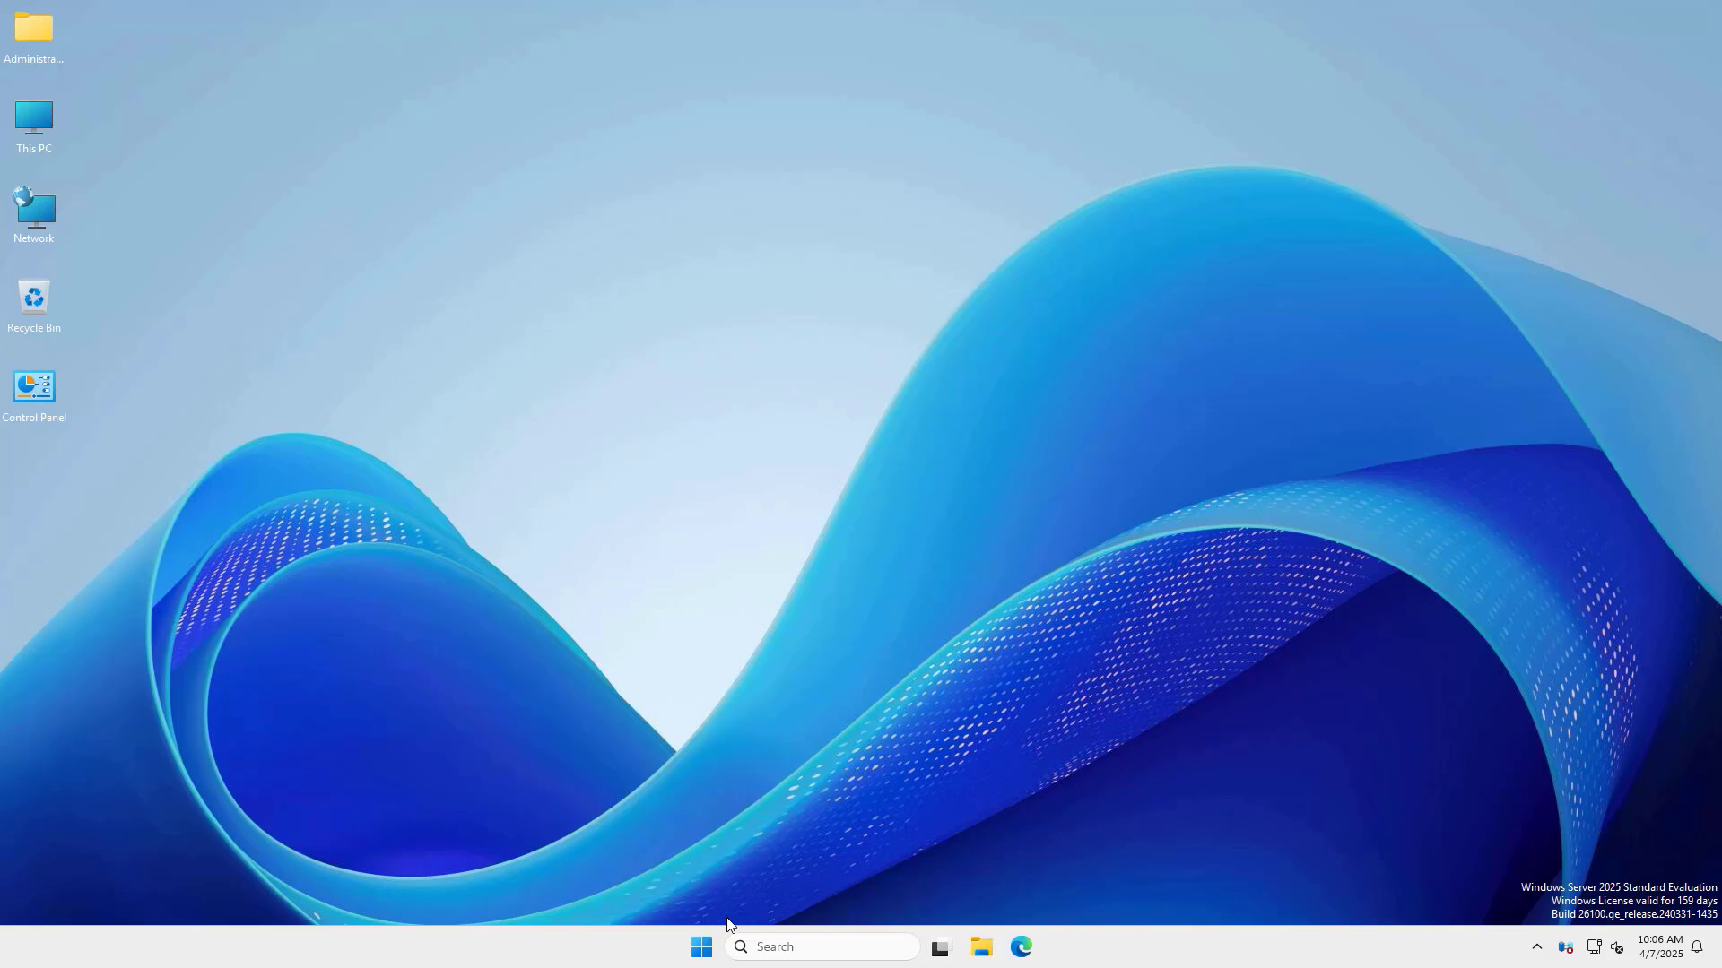
Start Server Manager from Start, move its window aside, and show the Manage menu.
left_click(700, 948)
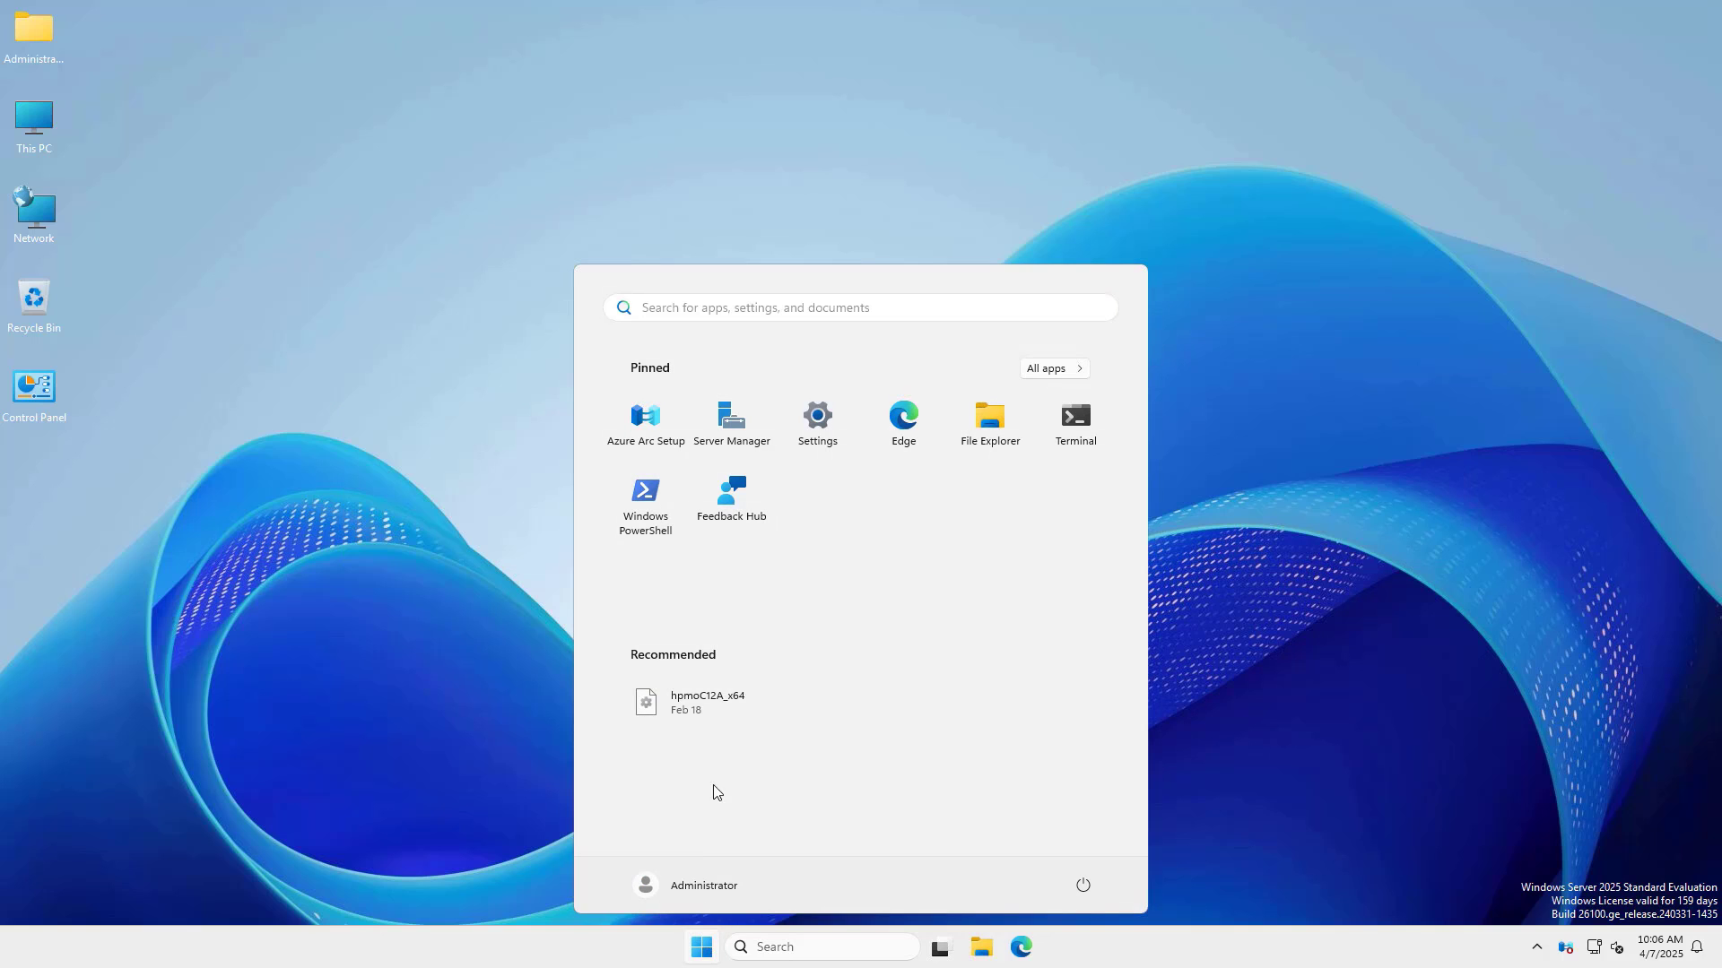
left_click(732, 420)
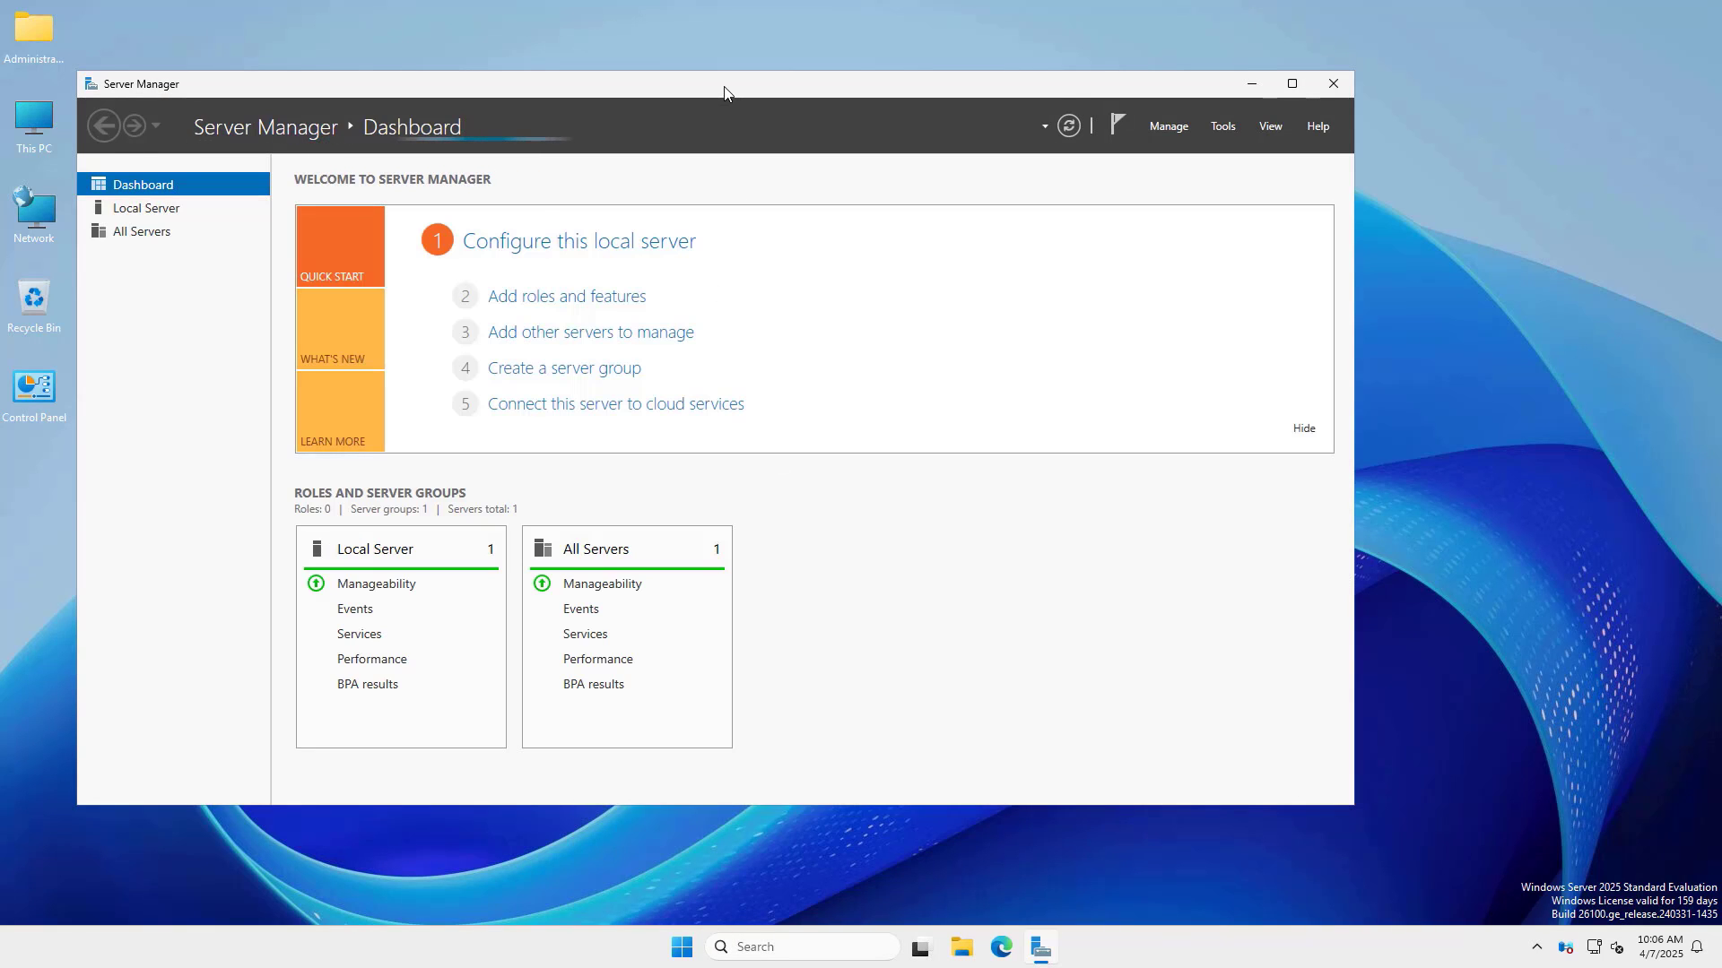
left_click_drag(718, 85, 791, 79)
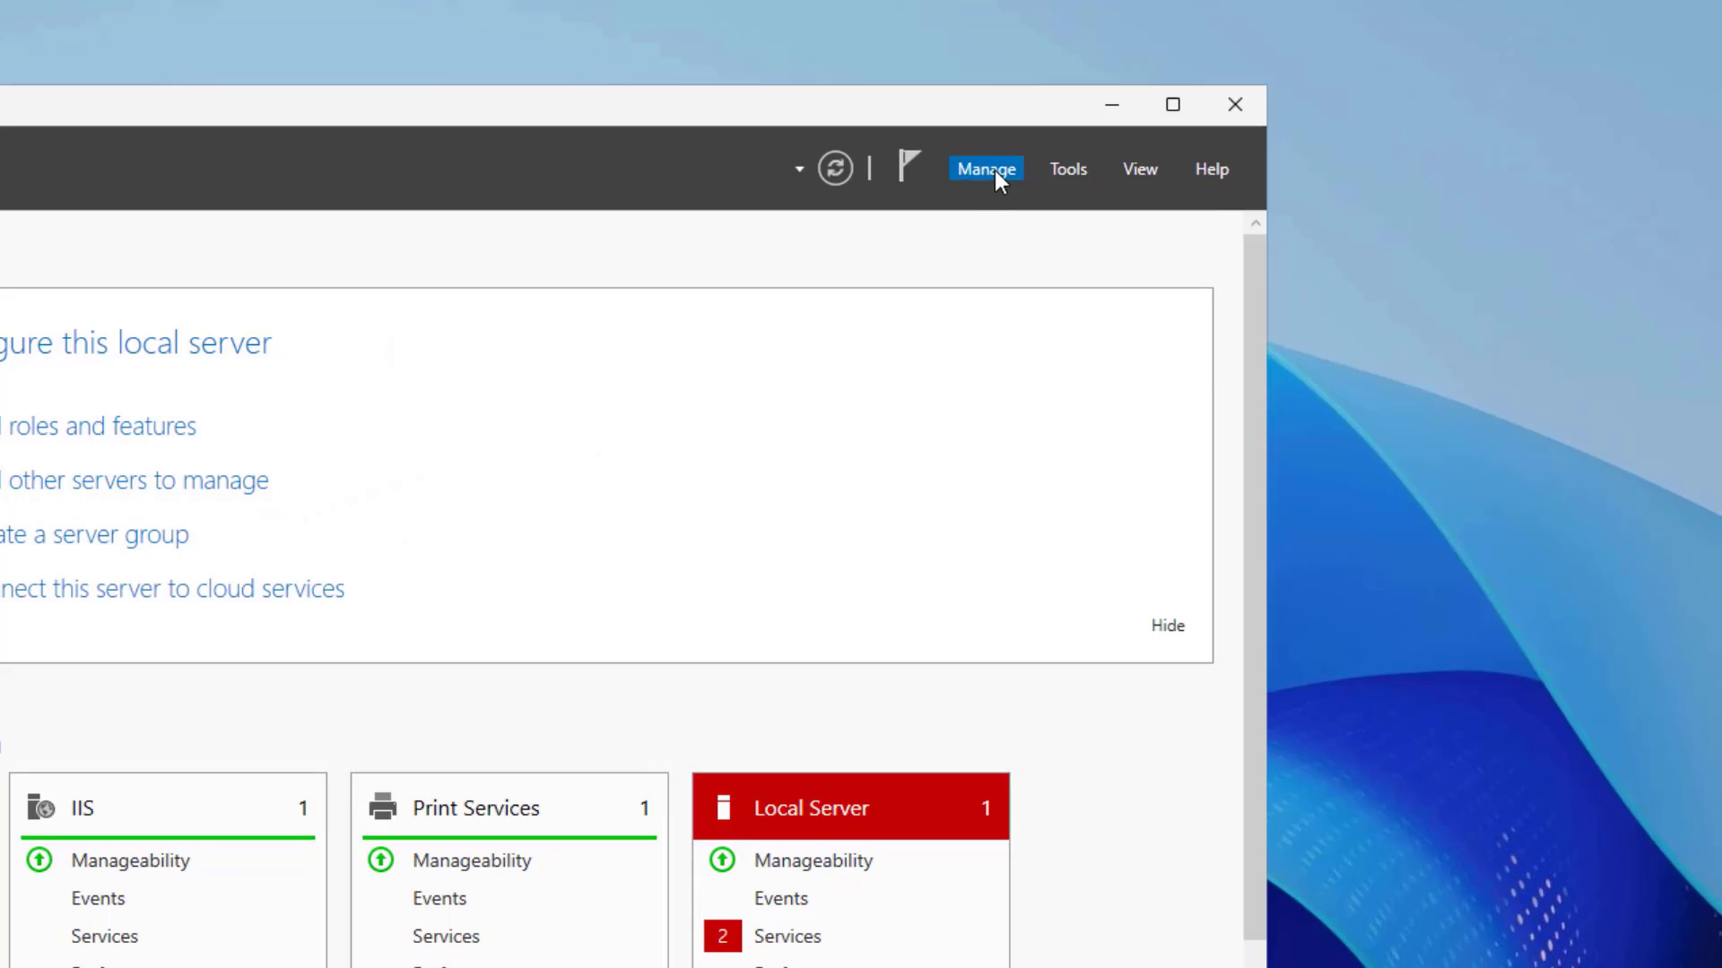
left_click(995, 171)
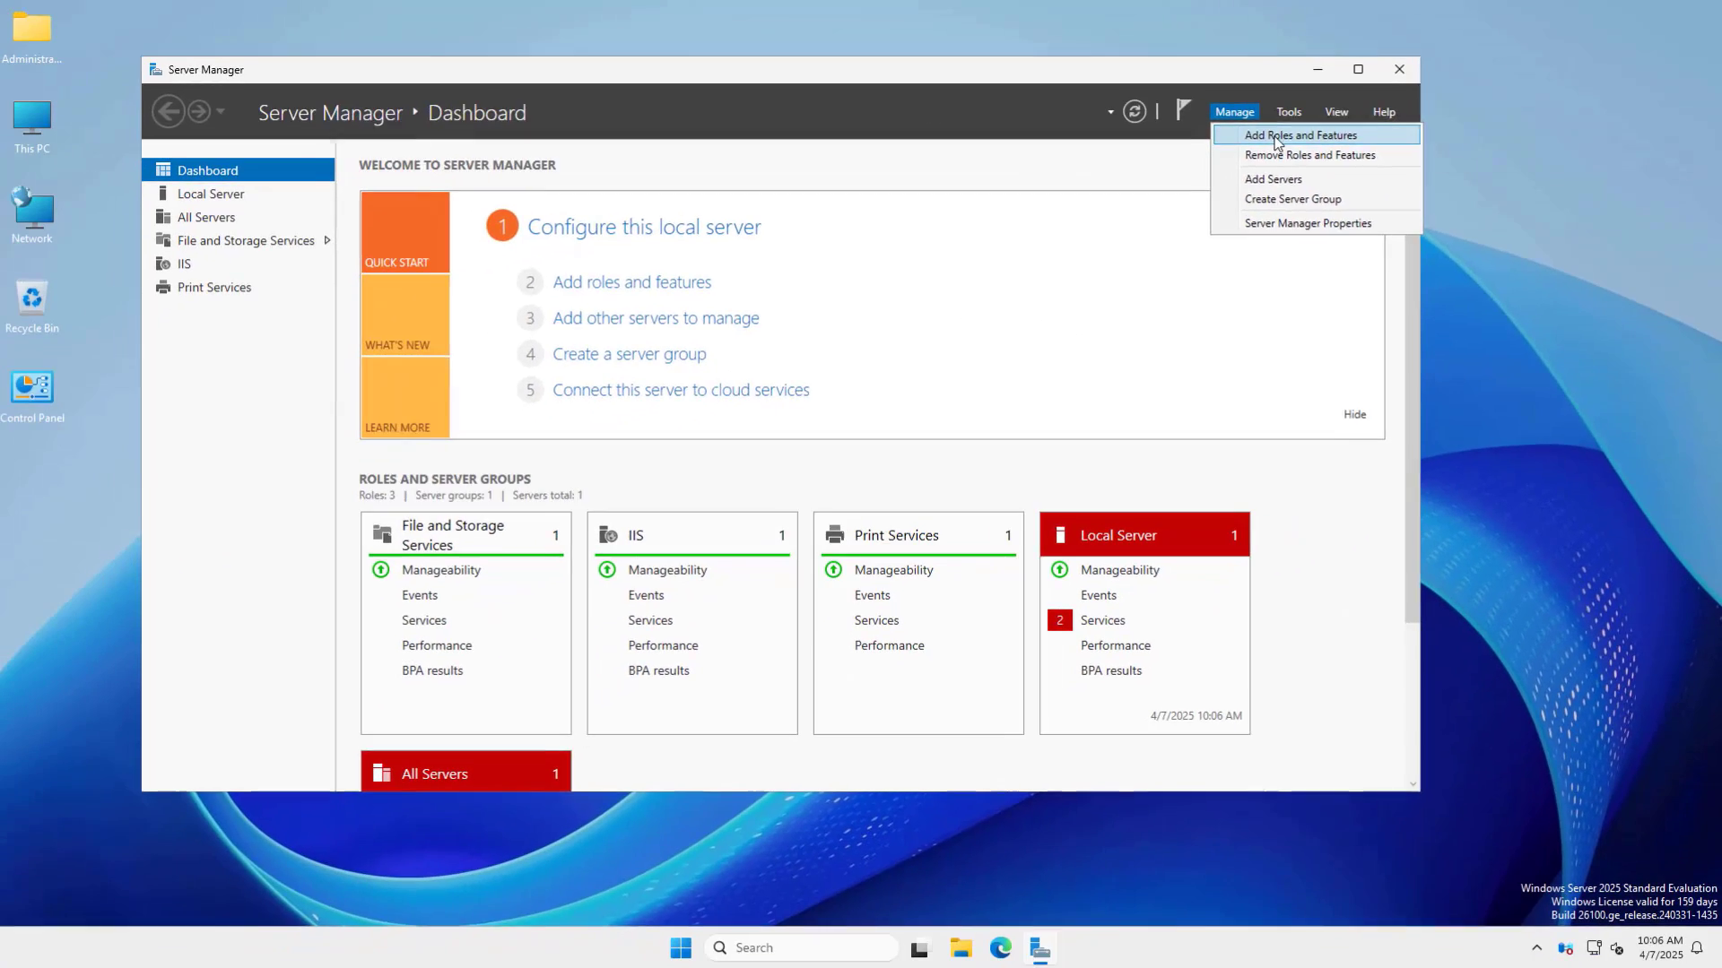
Run Add Roles and Features with role-based installation on the local server, skipping roles.
left_click(1064, 204)
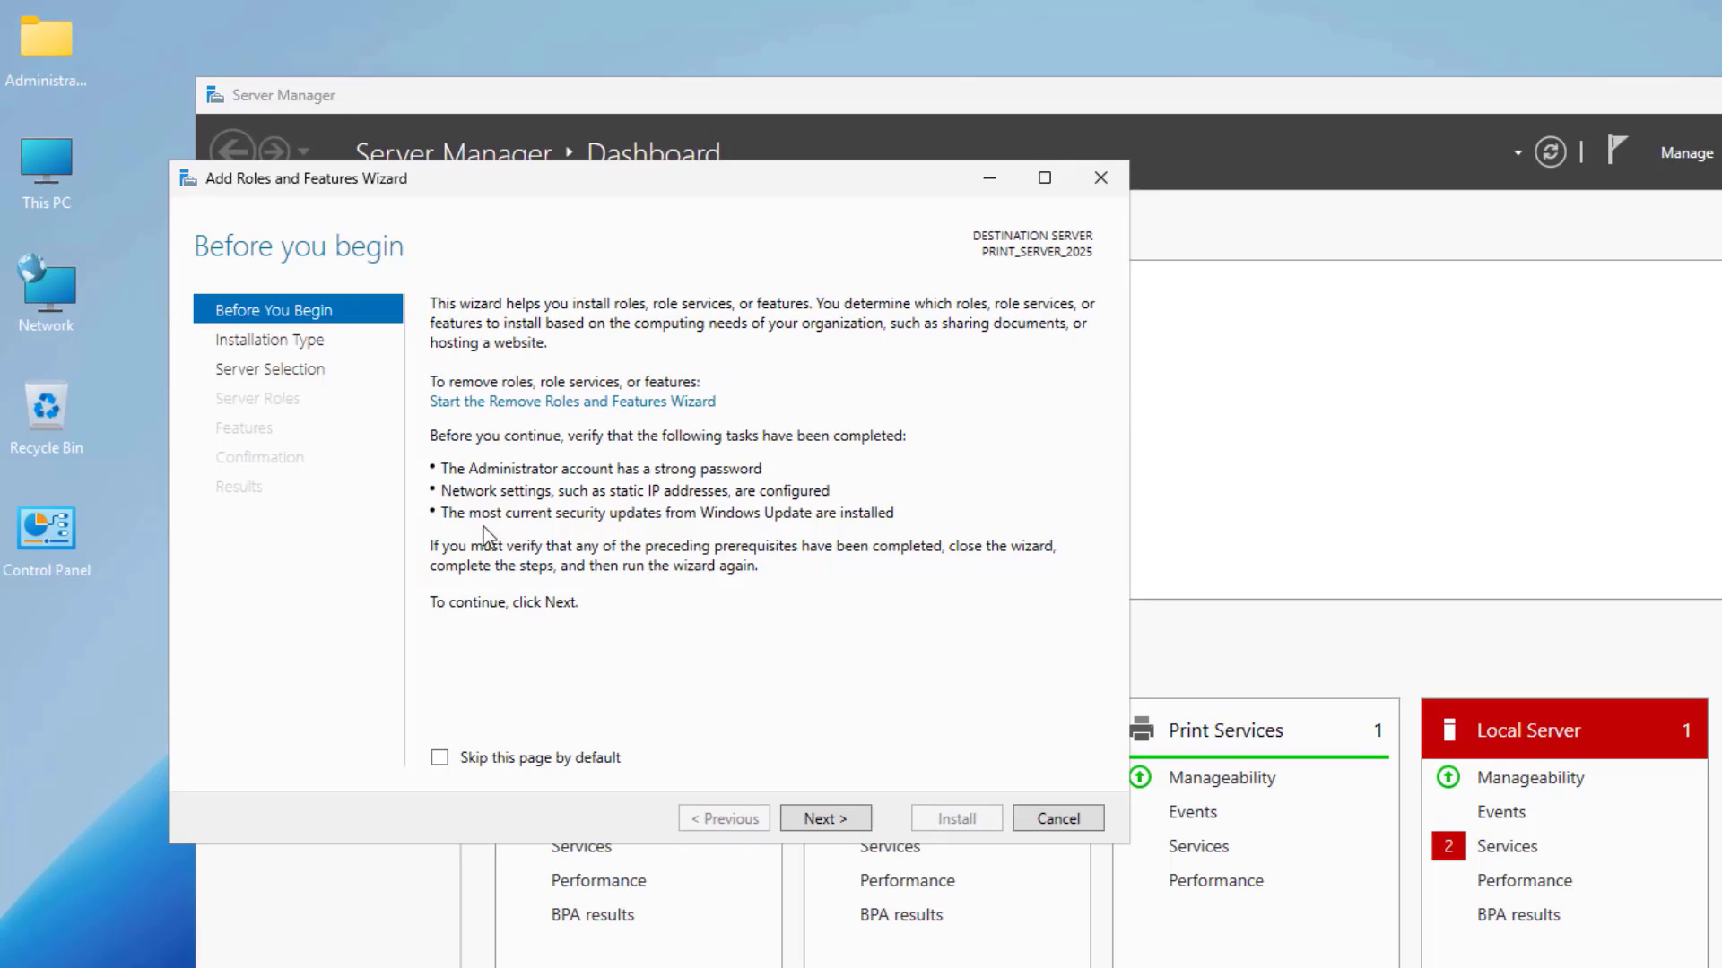
left_click(822, 821)
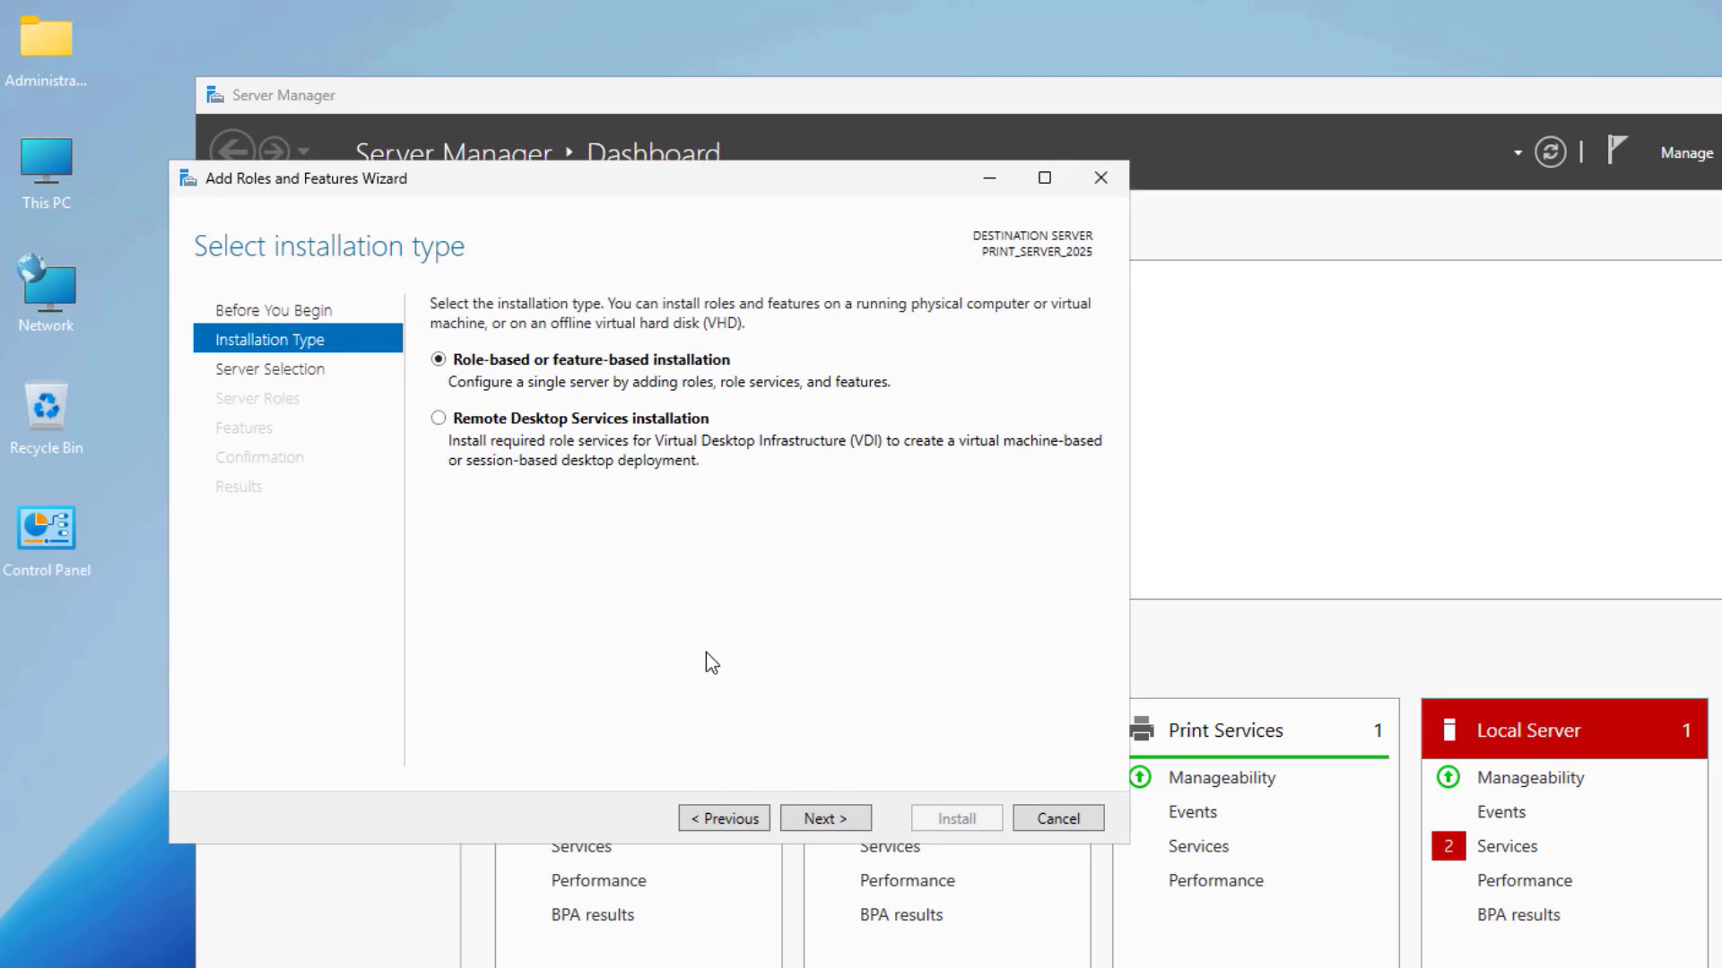
left_click(847, 826)
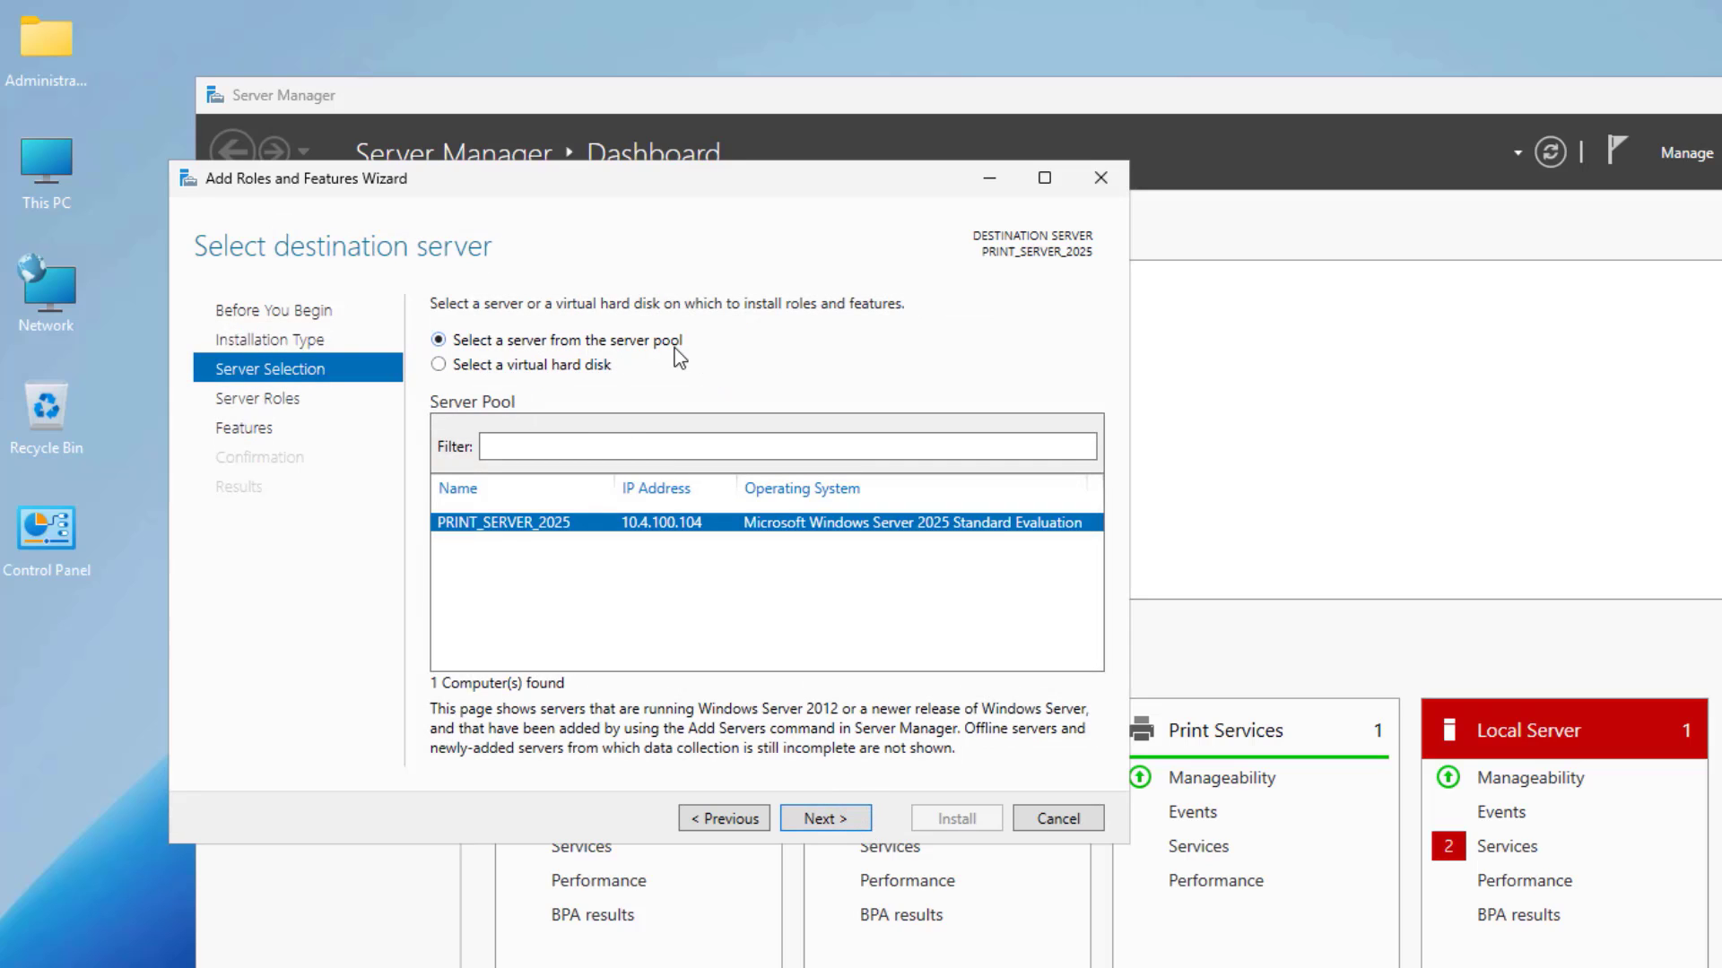
left_click(833, 820)
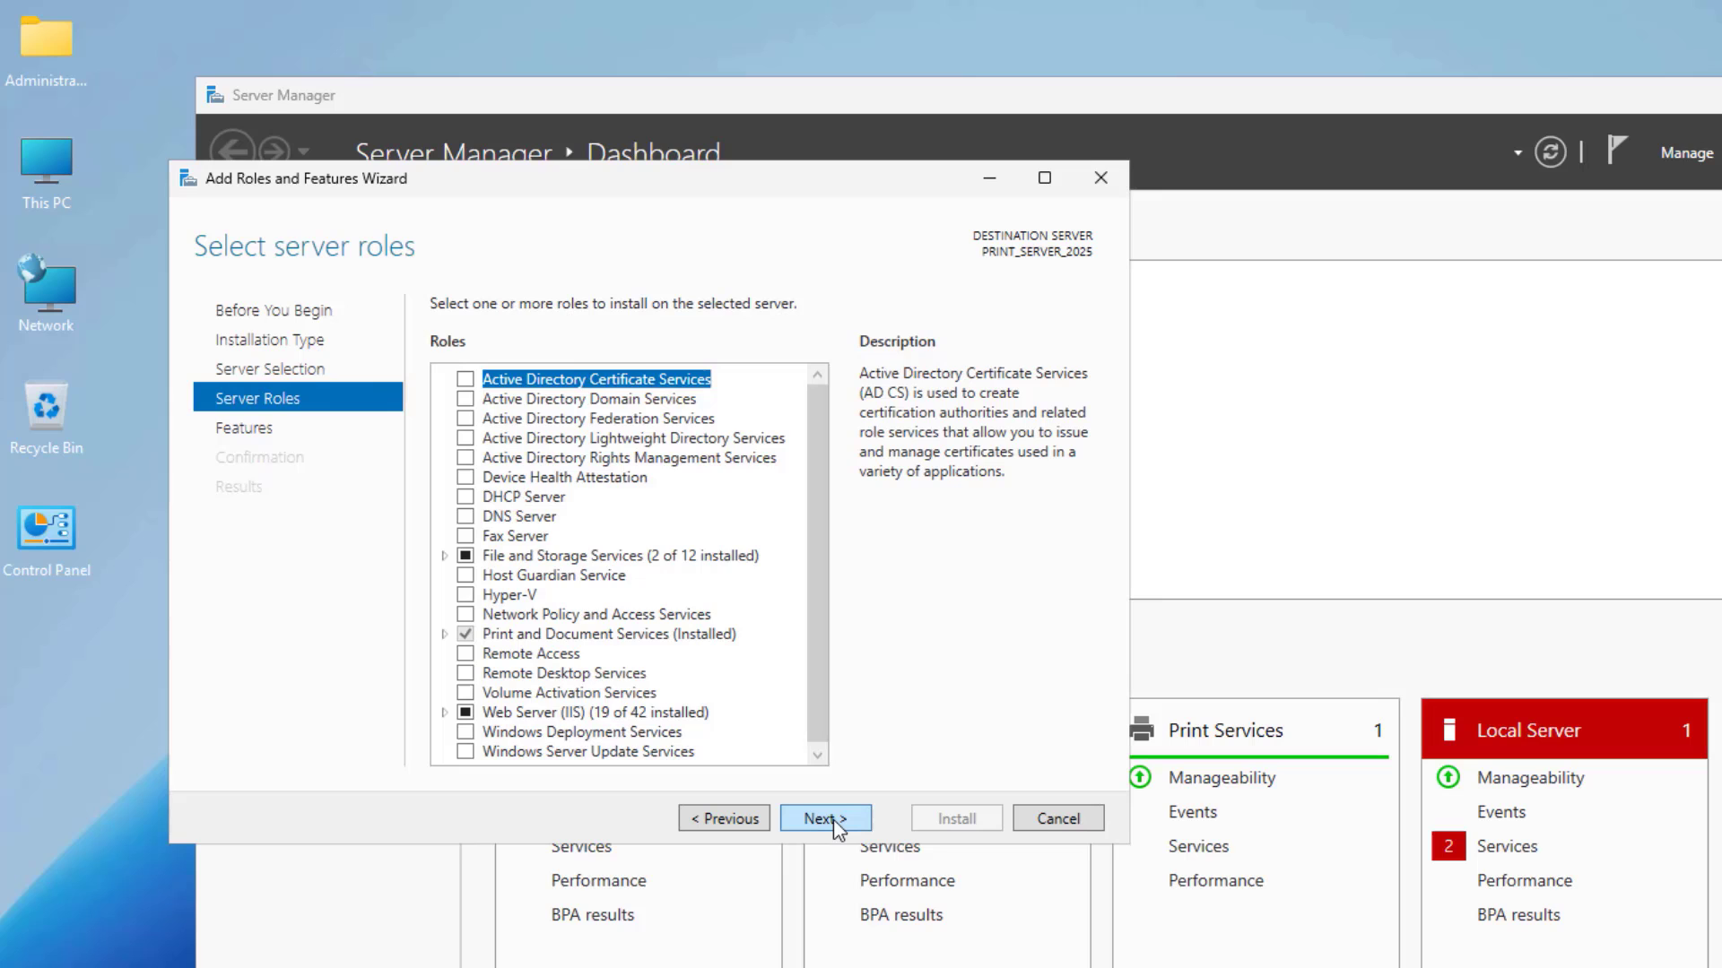
left_click(823, 823)
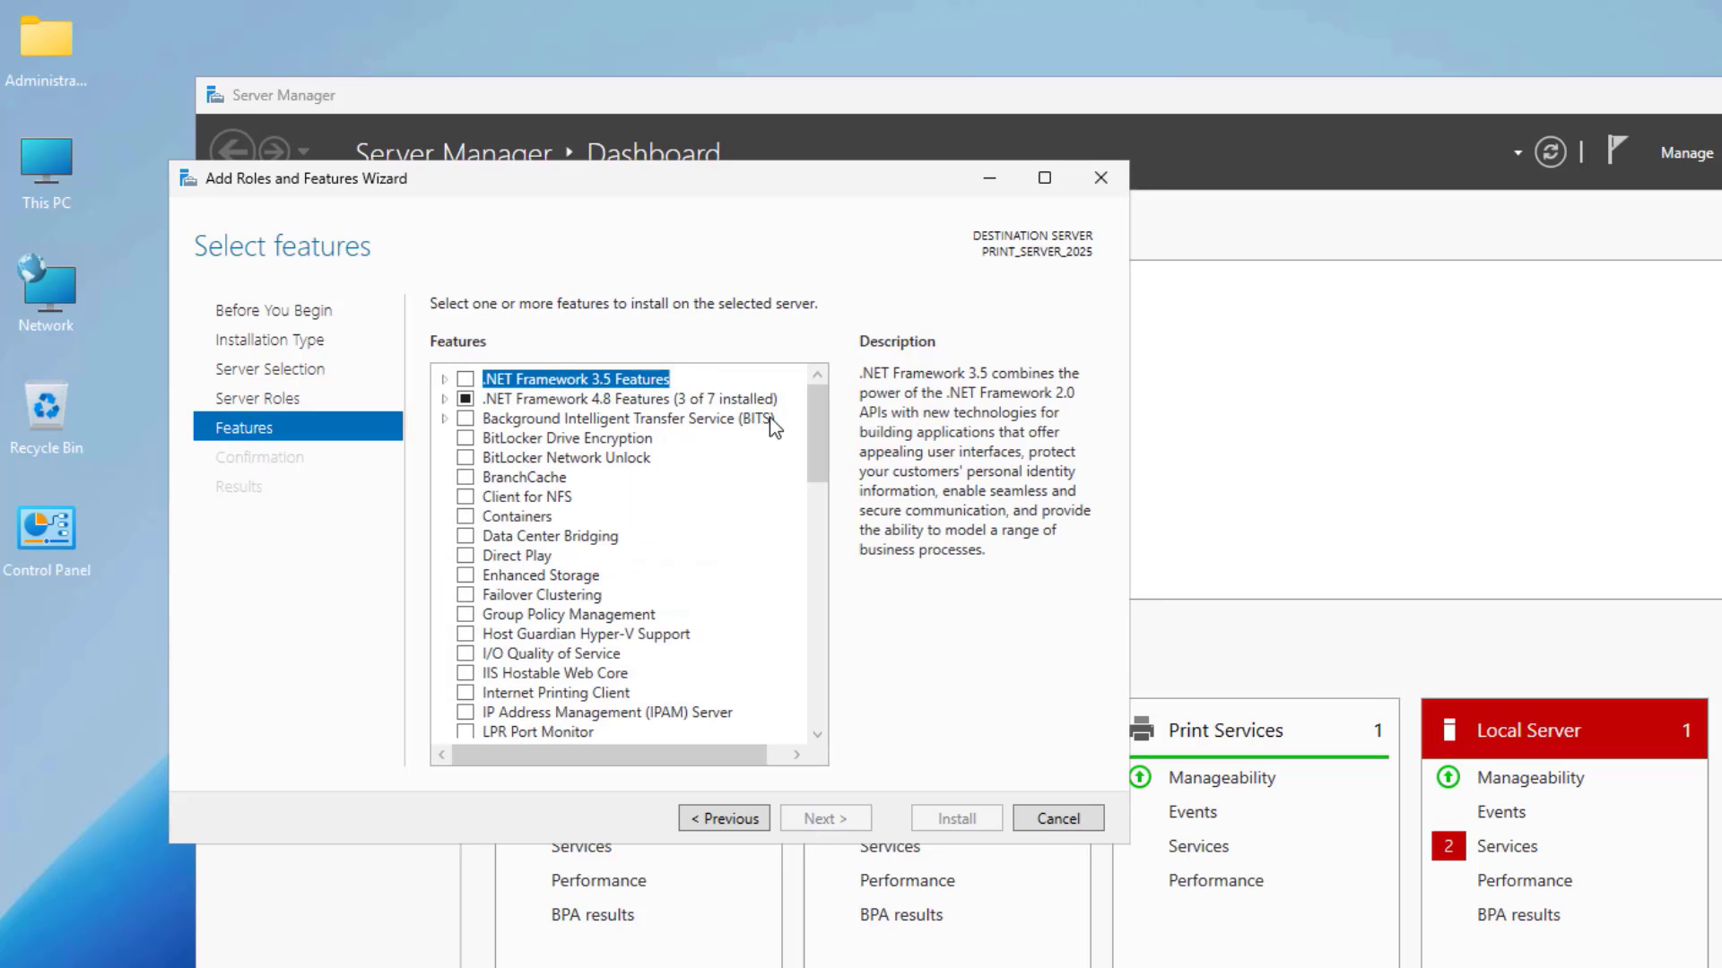
left_click_drag(817, 415, 836, 651)
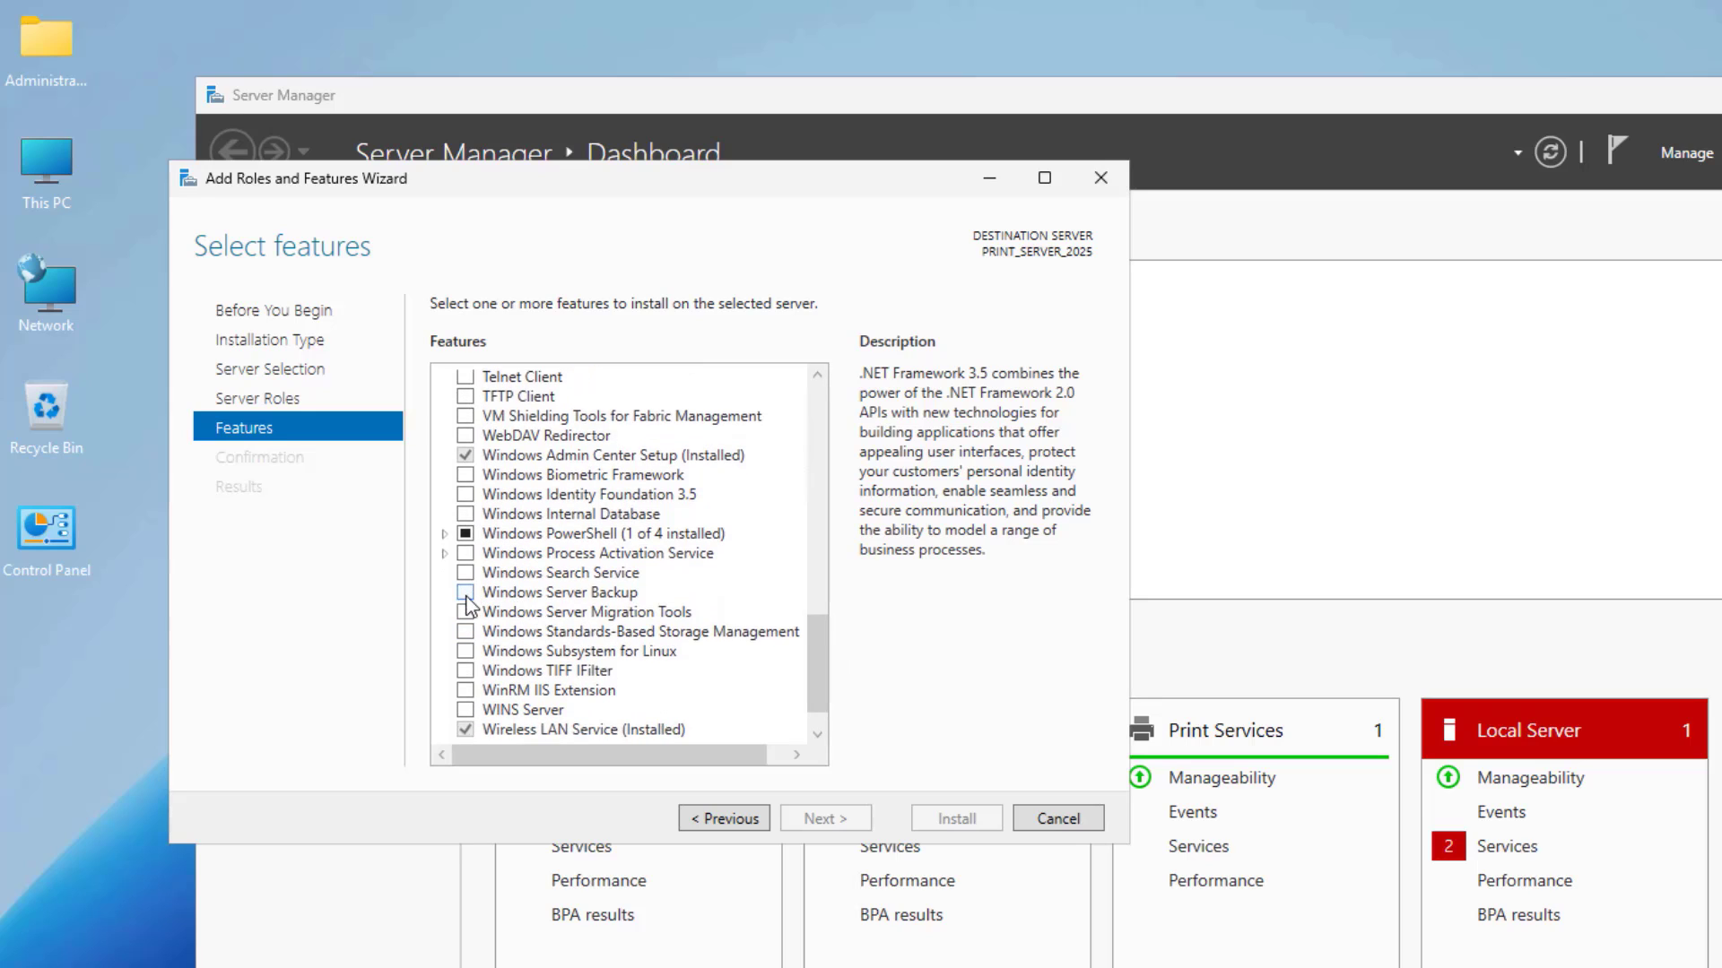
Select the Windows Server Backup feature, confirm, and install it.
left_click(465, 593)
left_click(826, 820)
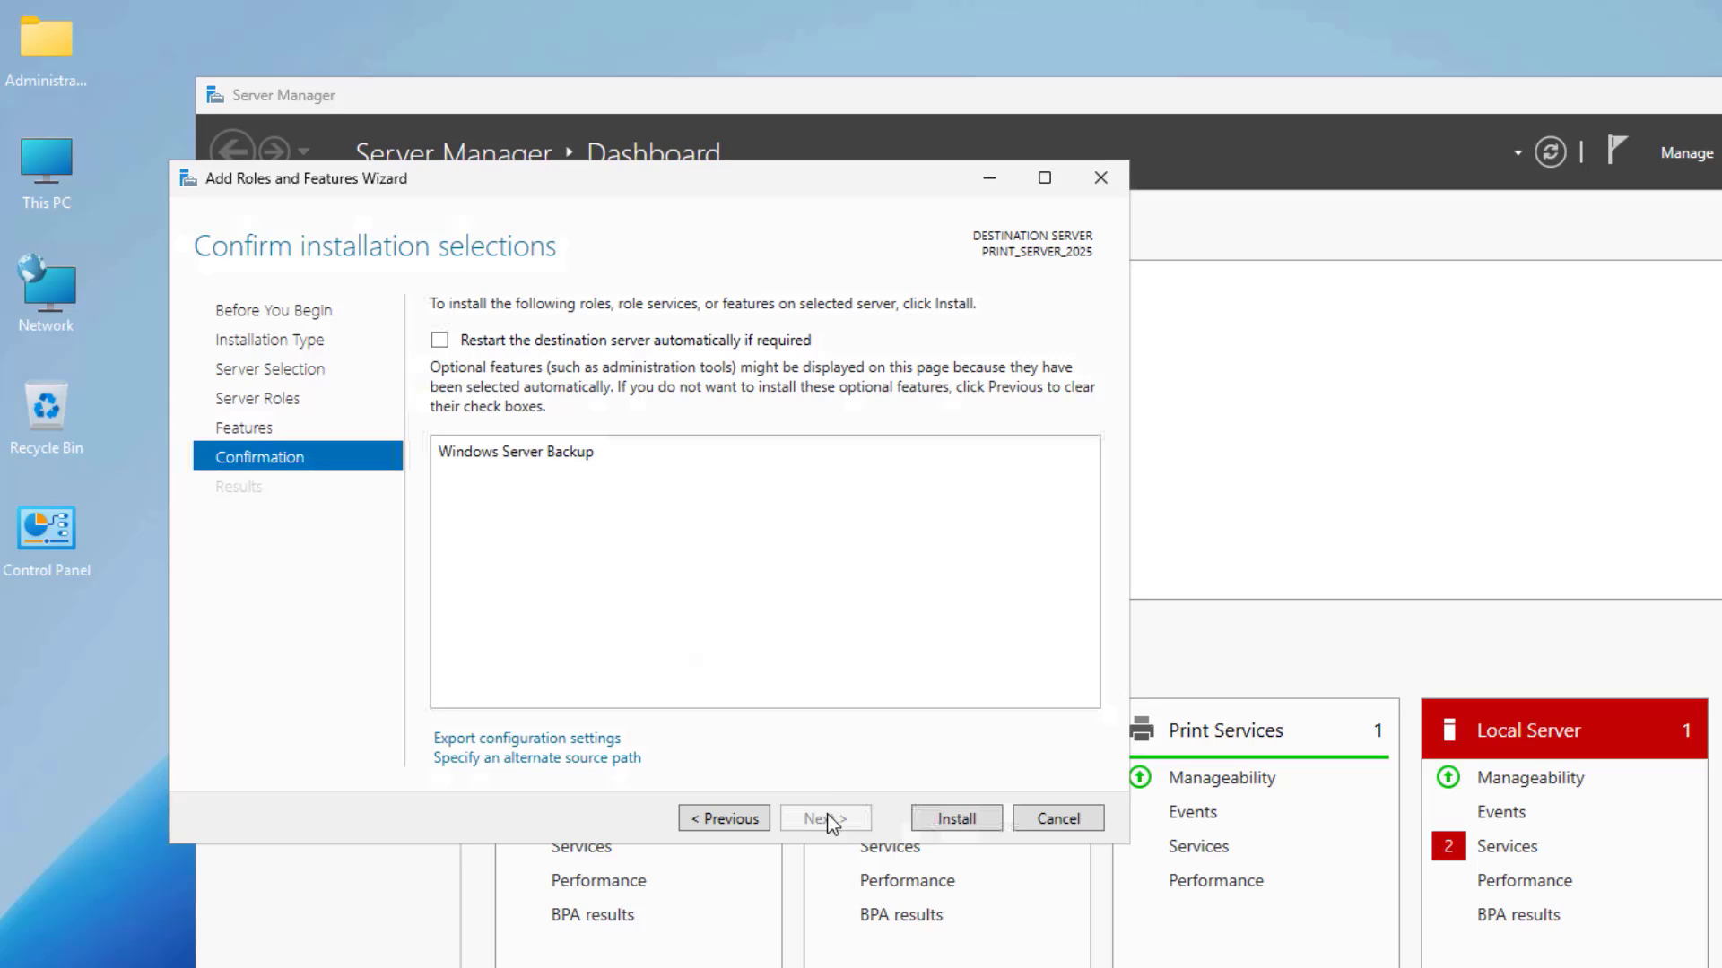
left_click(954, 819)
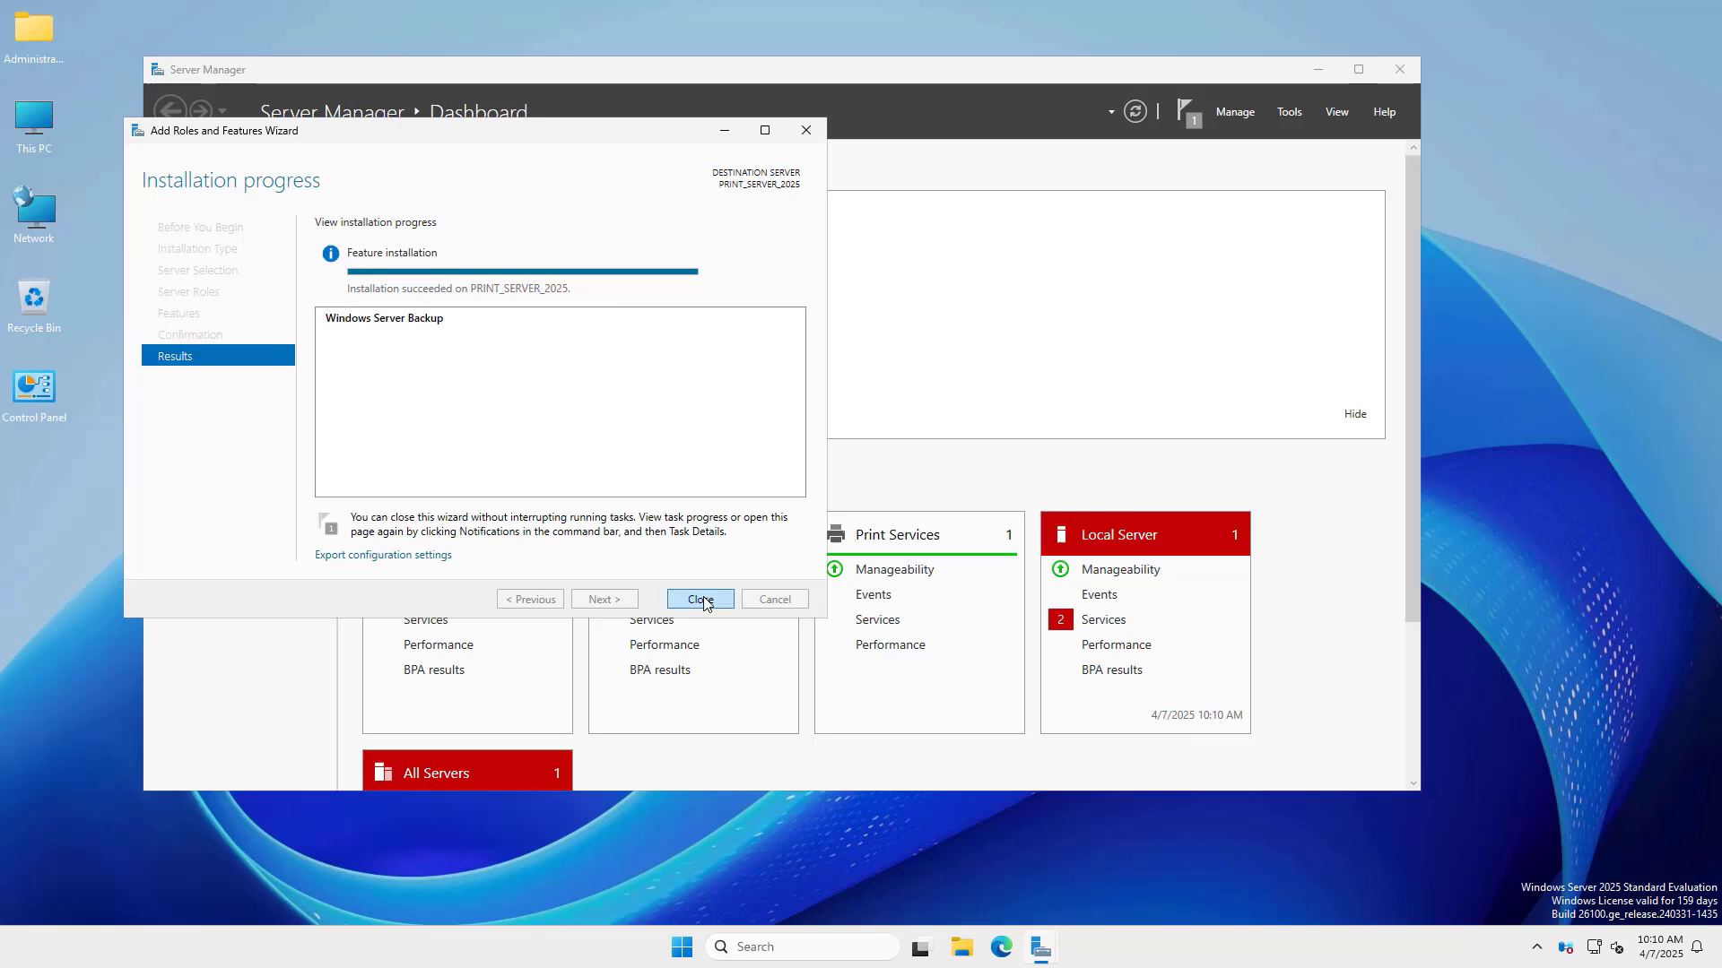
Close the finished wizard and launch Windows Server Backup from the Tools menu.
left_click(701, 601)
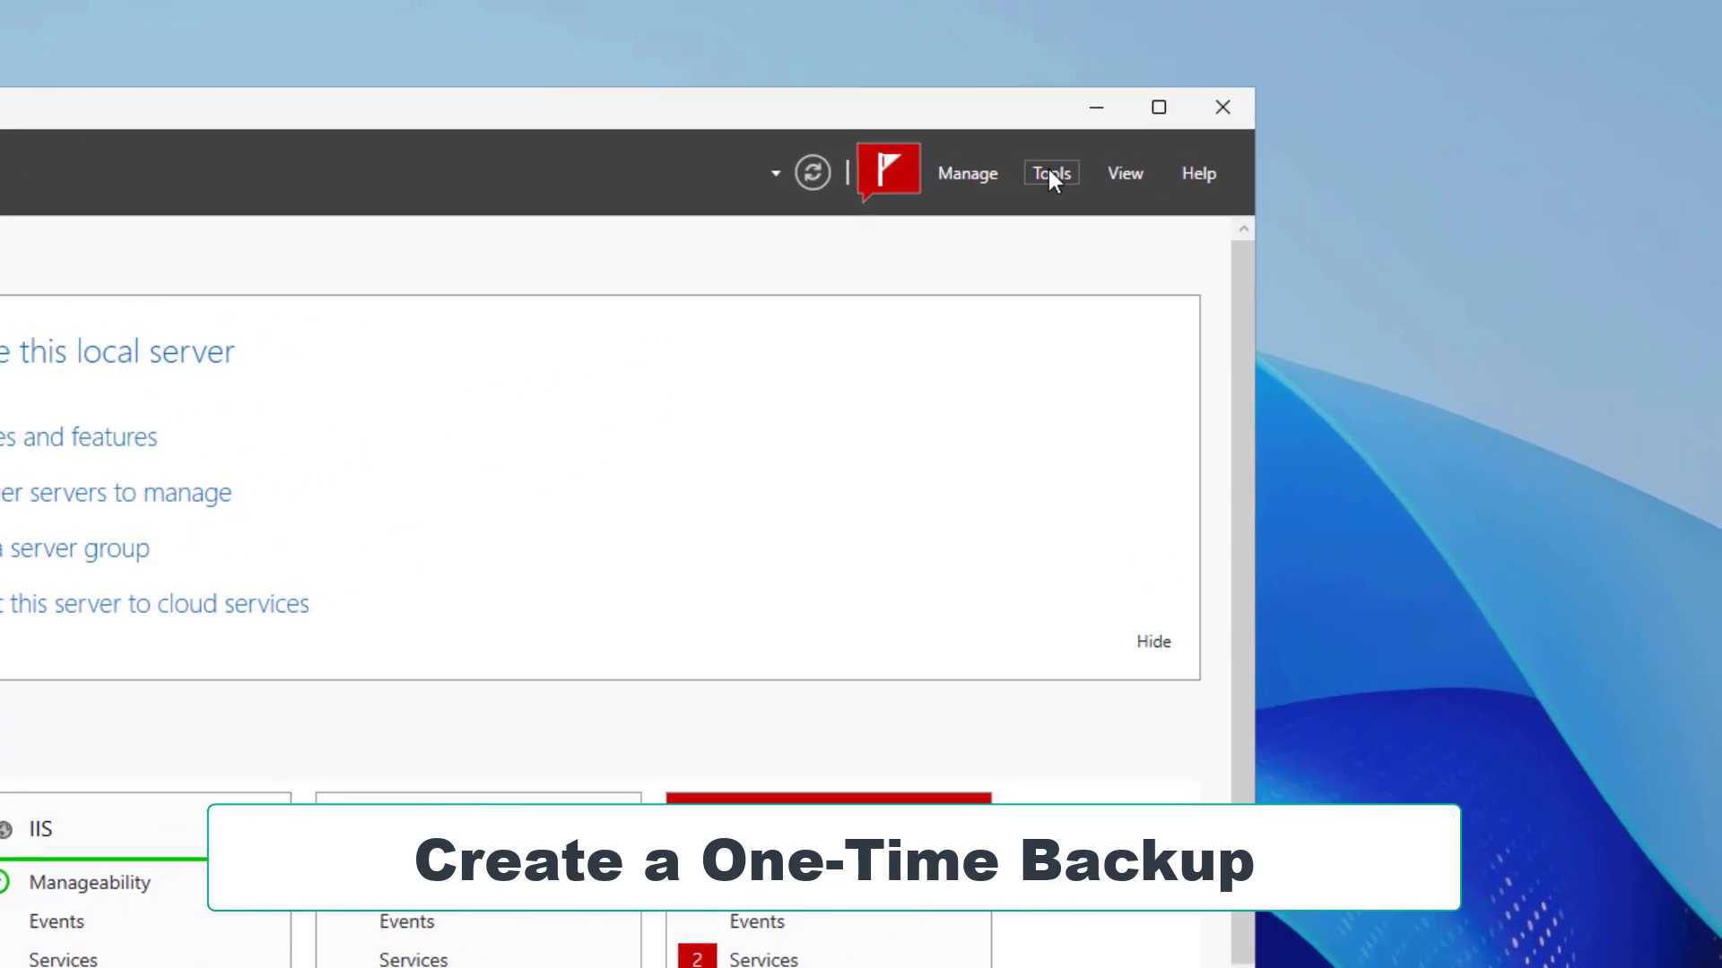
left_click(1288, 110)
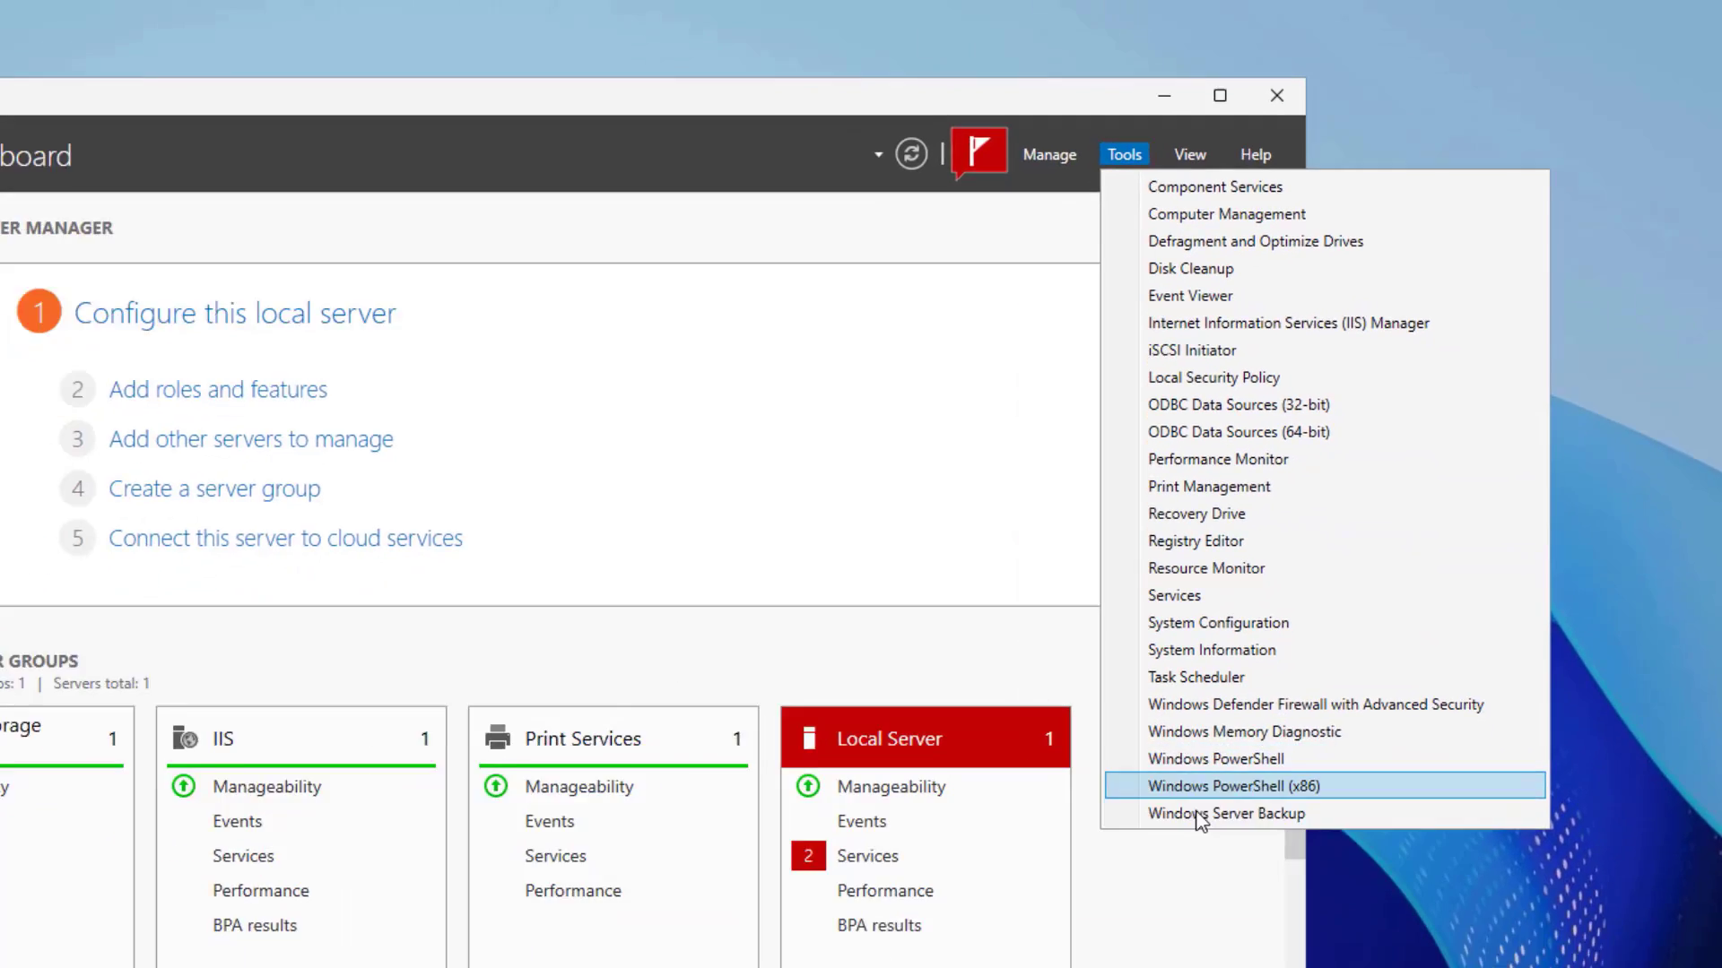
left_click(1197, 815)
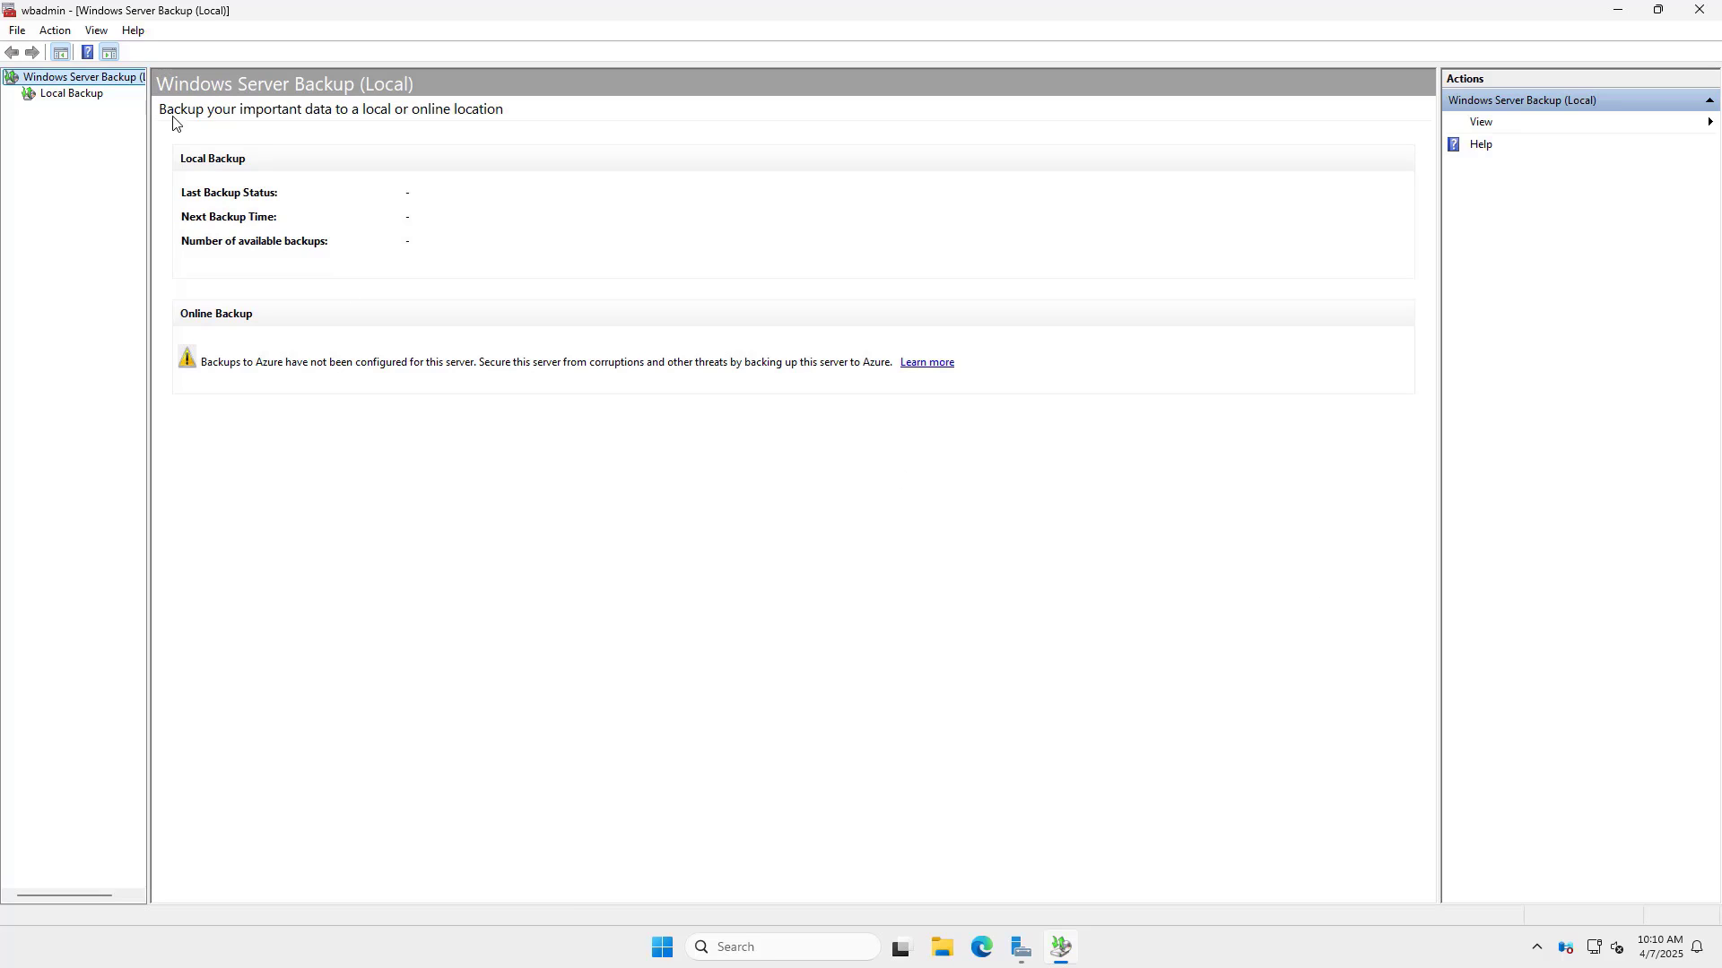
From Local Backup, start Backup Once with different options and a full server configuration.
left_click(77, 97)
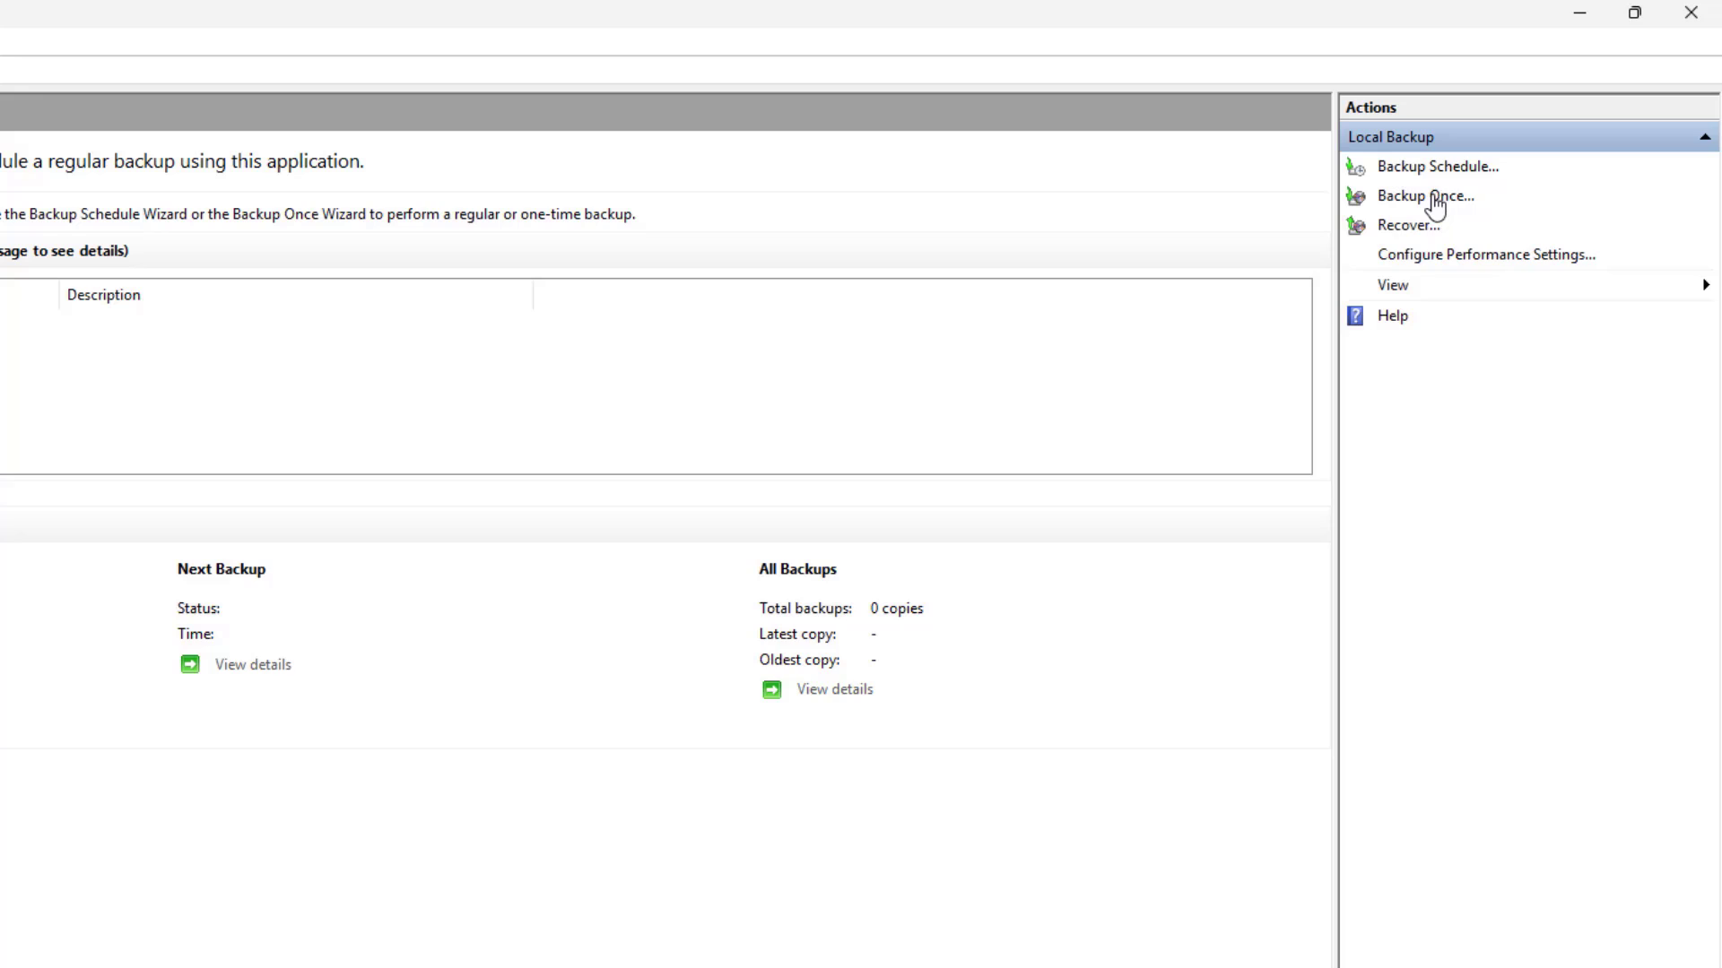
left_click(1409, 197)
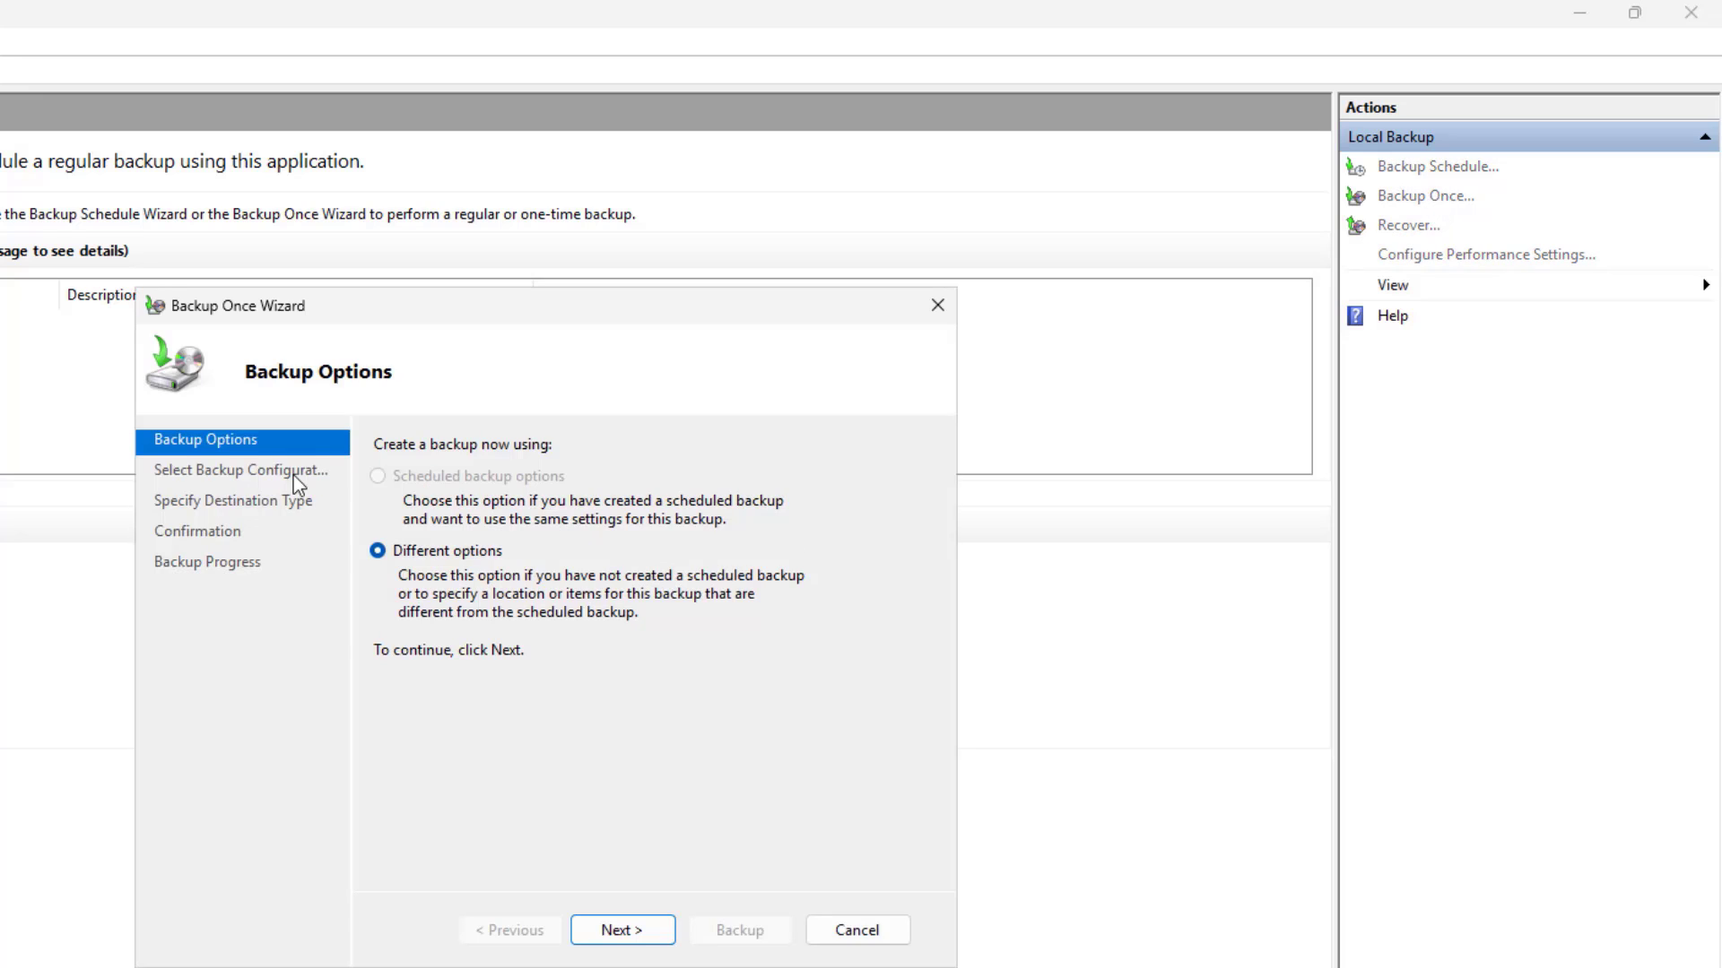
left_click(623, 927)
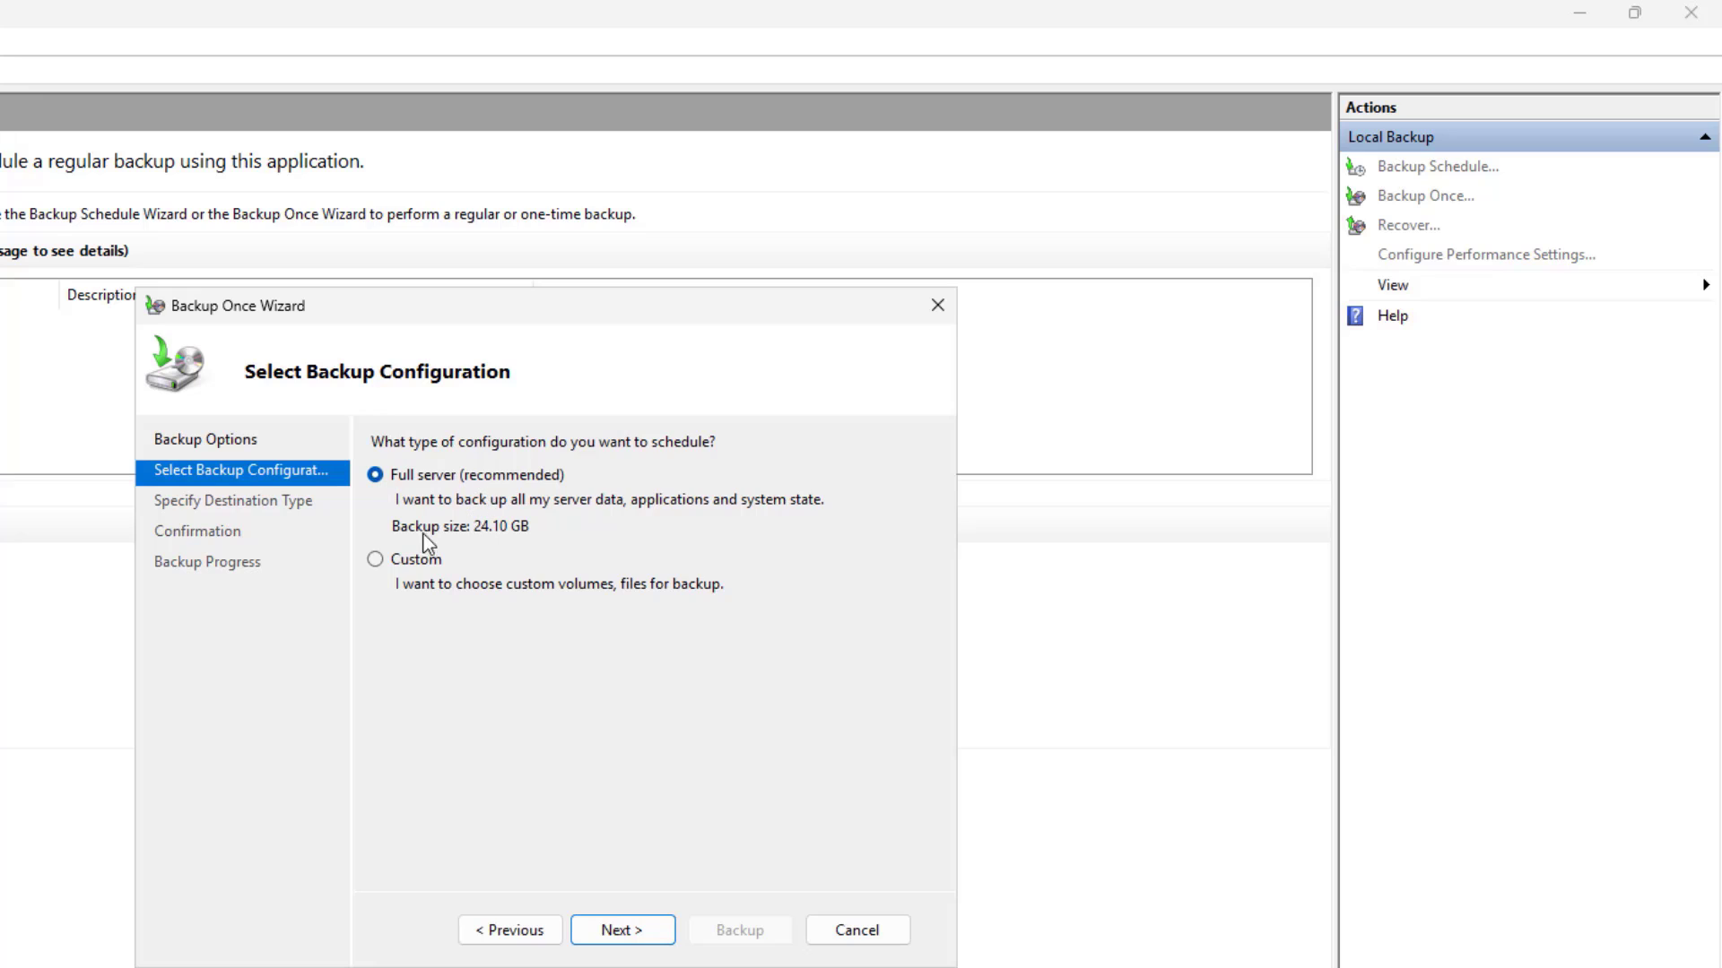
left_click(627, 940)
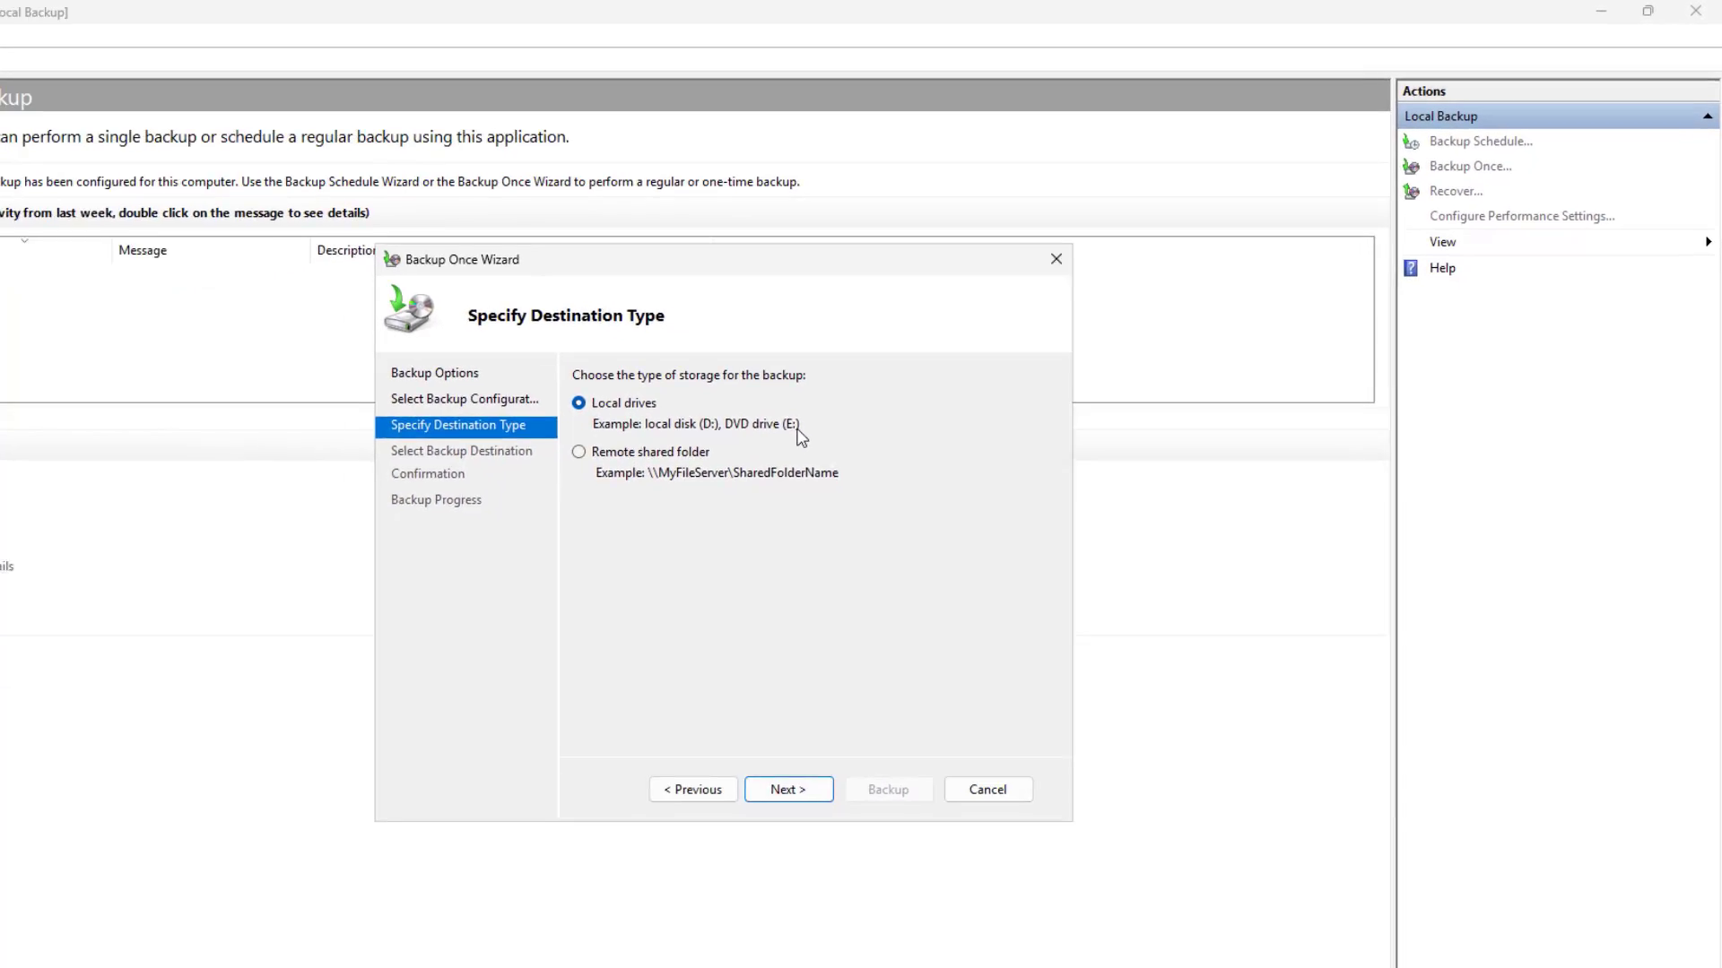
Check the drives under This PC in File Explorer and select the empty New Volume (D:).
left_click(949, 950)
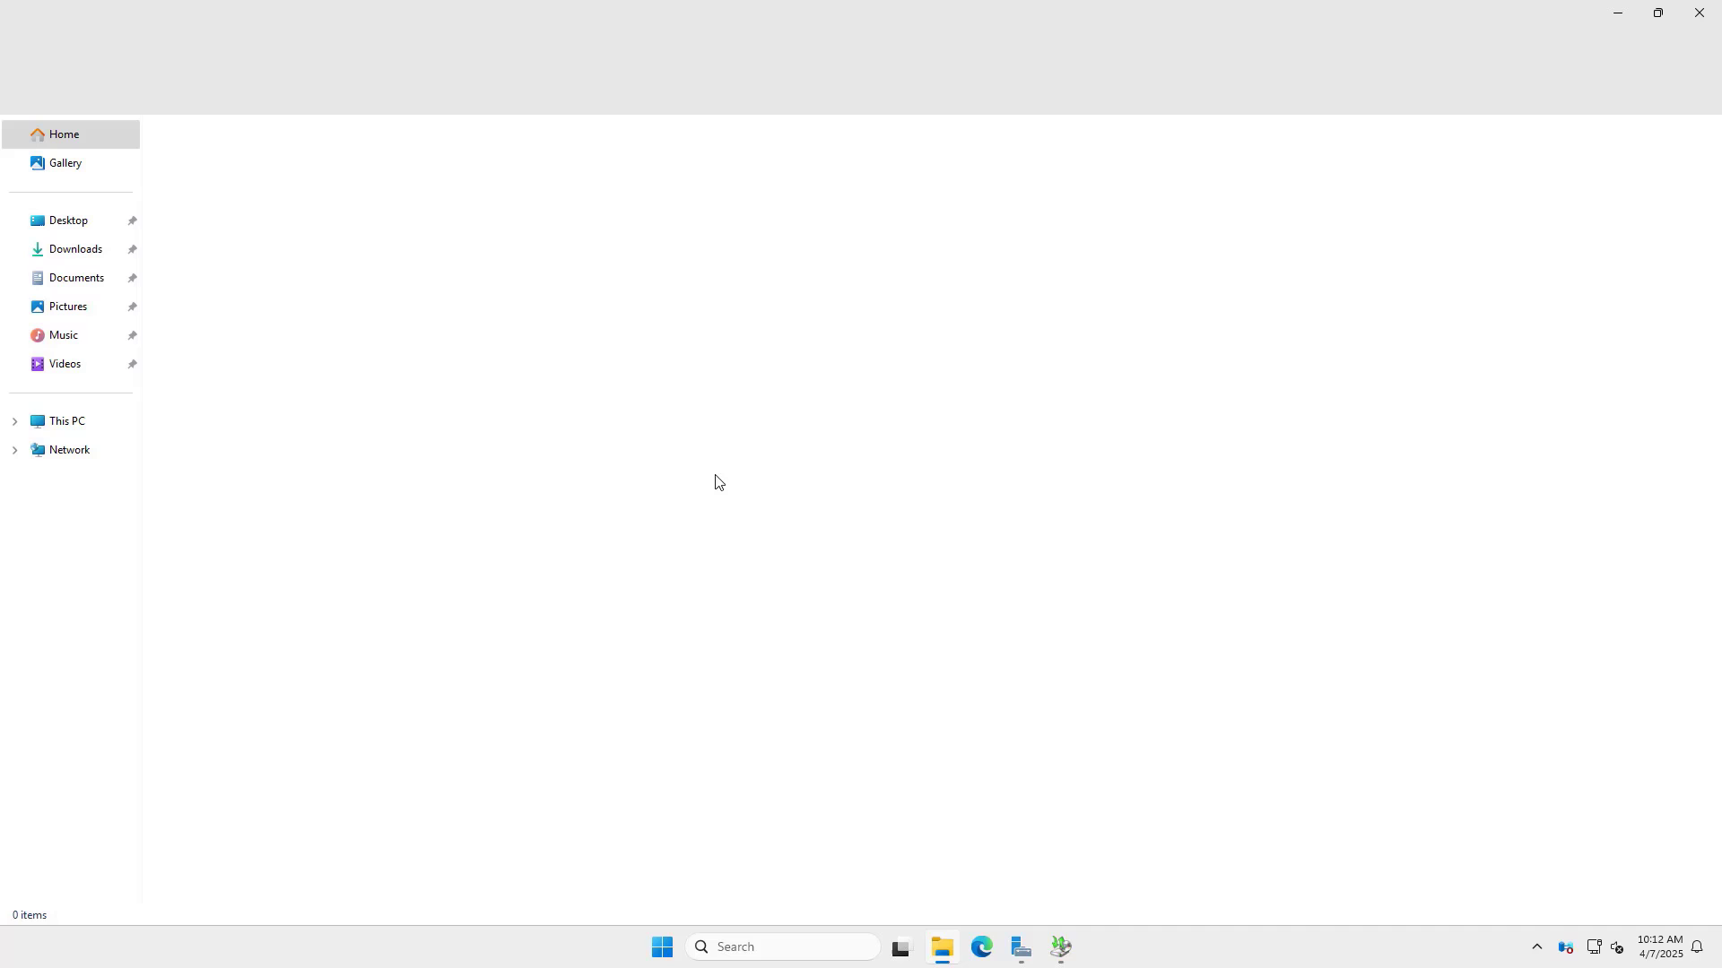
left_click(68, 423)
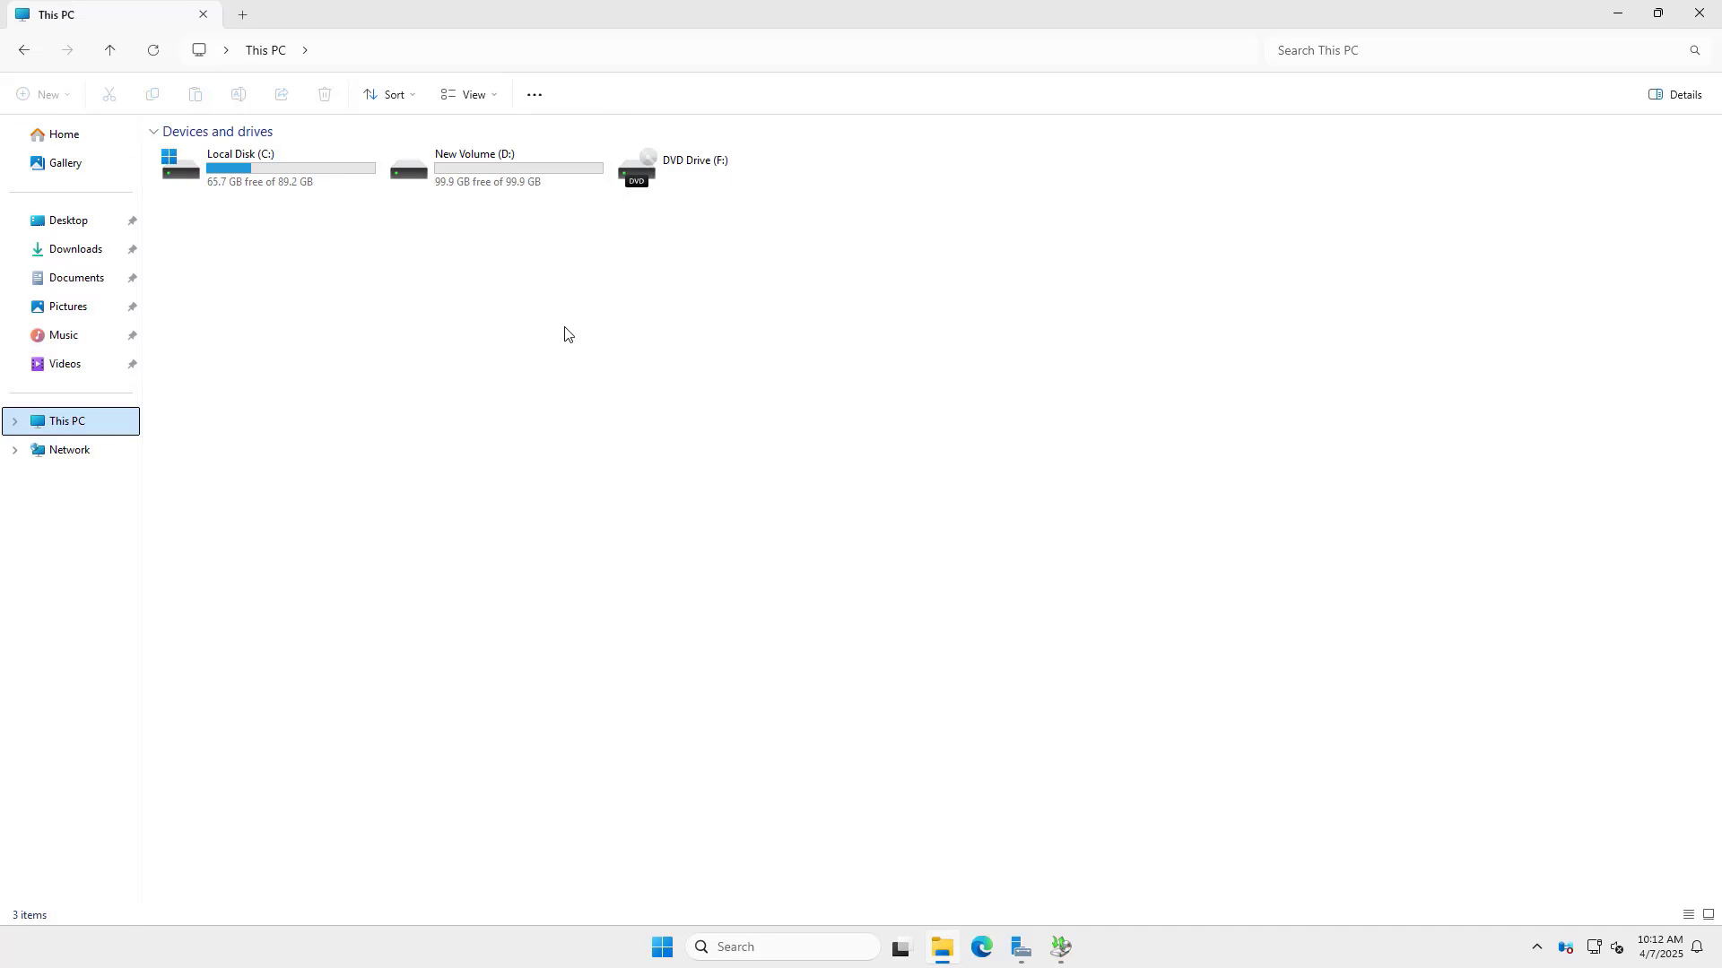
left_click(508, 181)
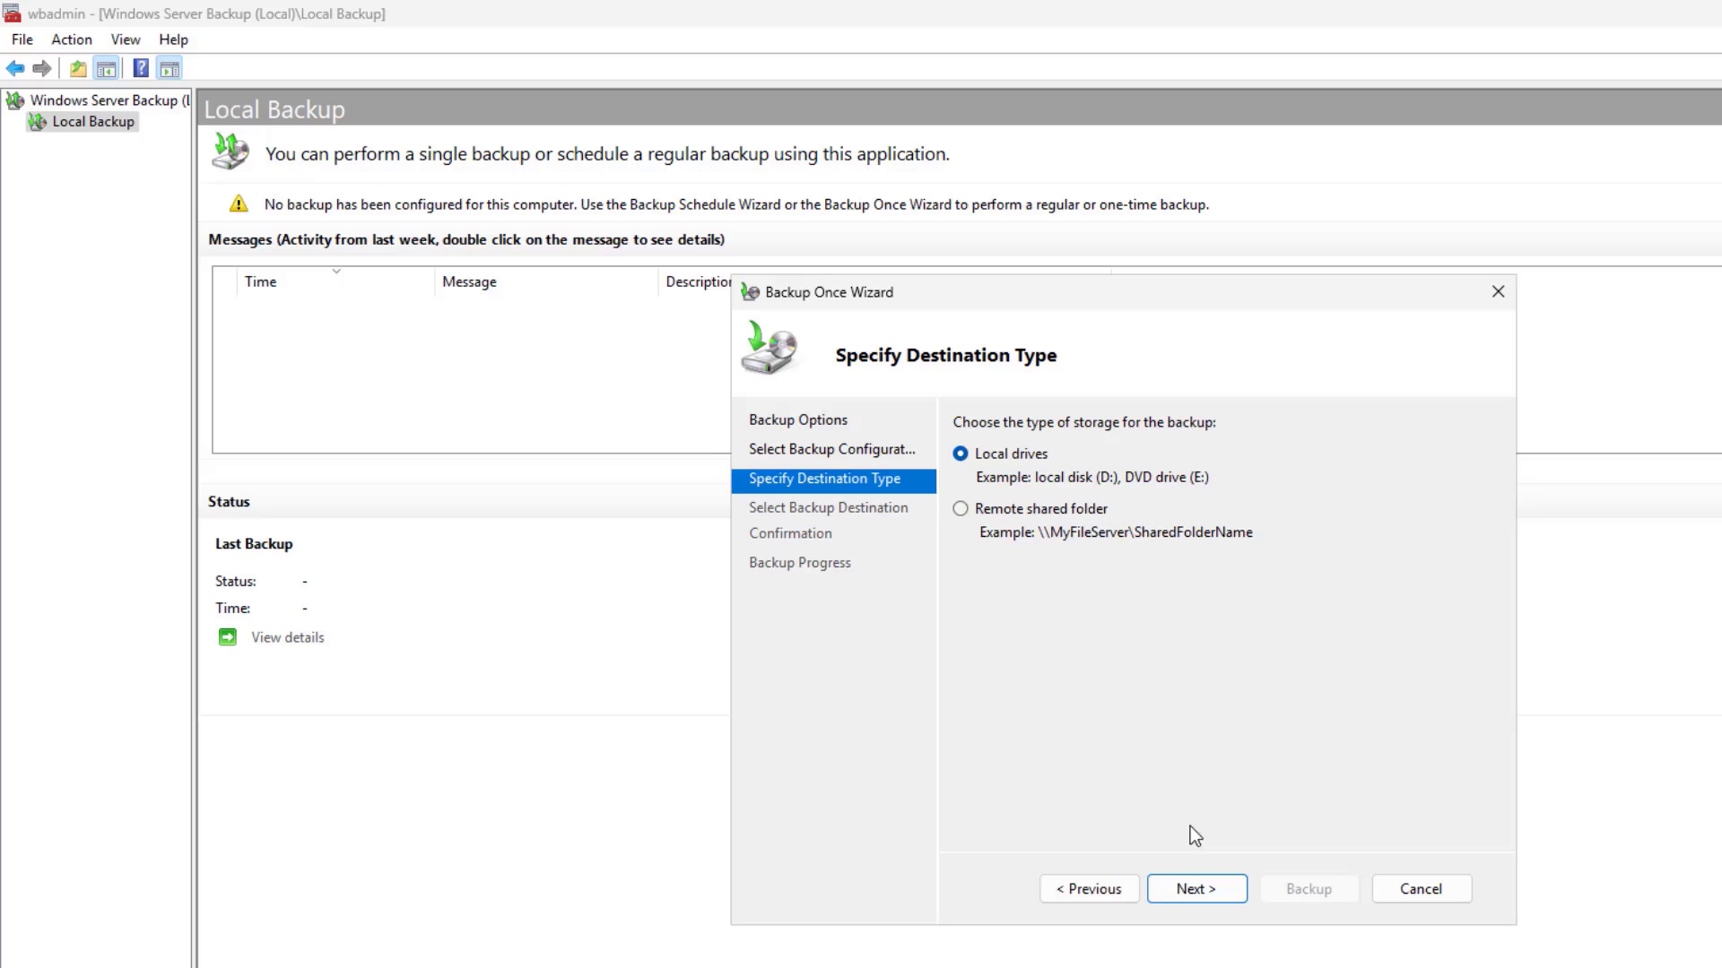
Target New Volume (D:), accept excluding D: from the backup, and start the backup.
left_click(1197, 889)
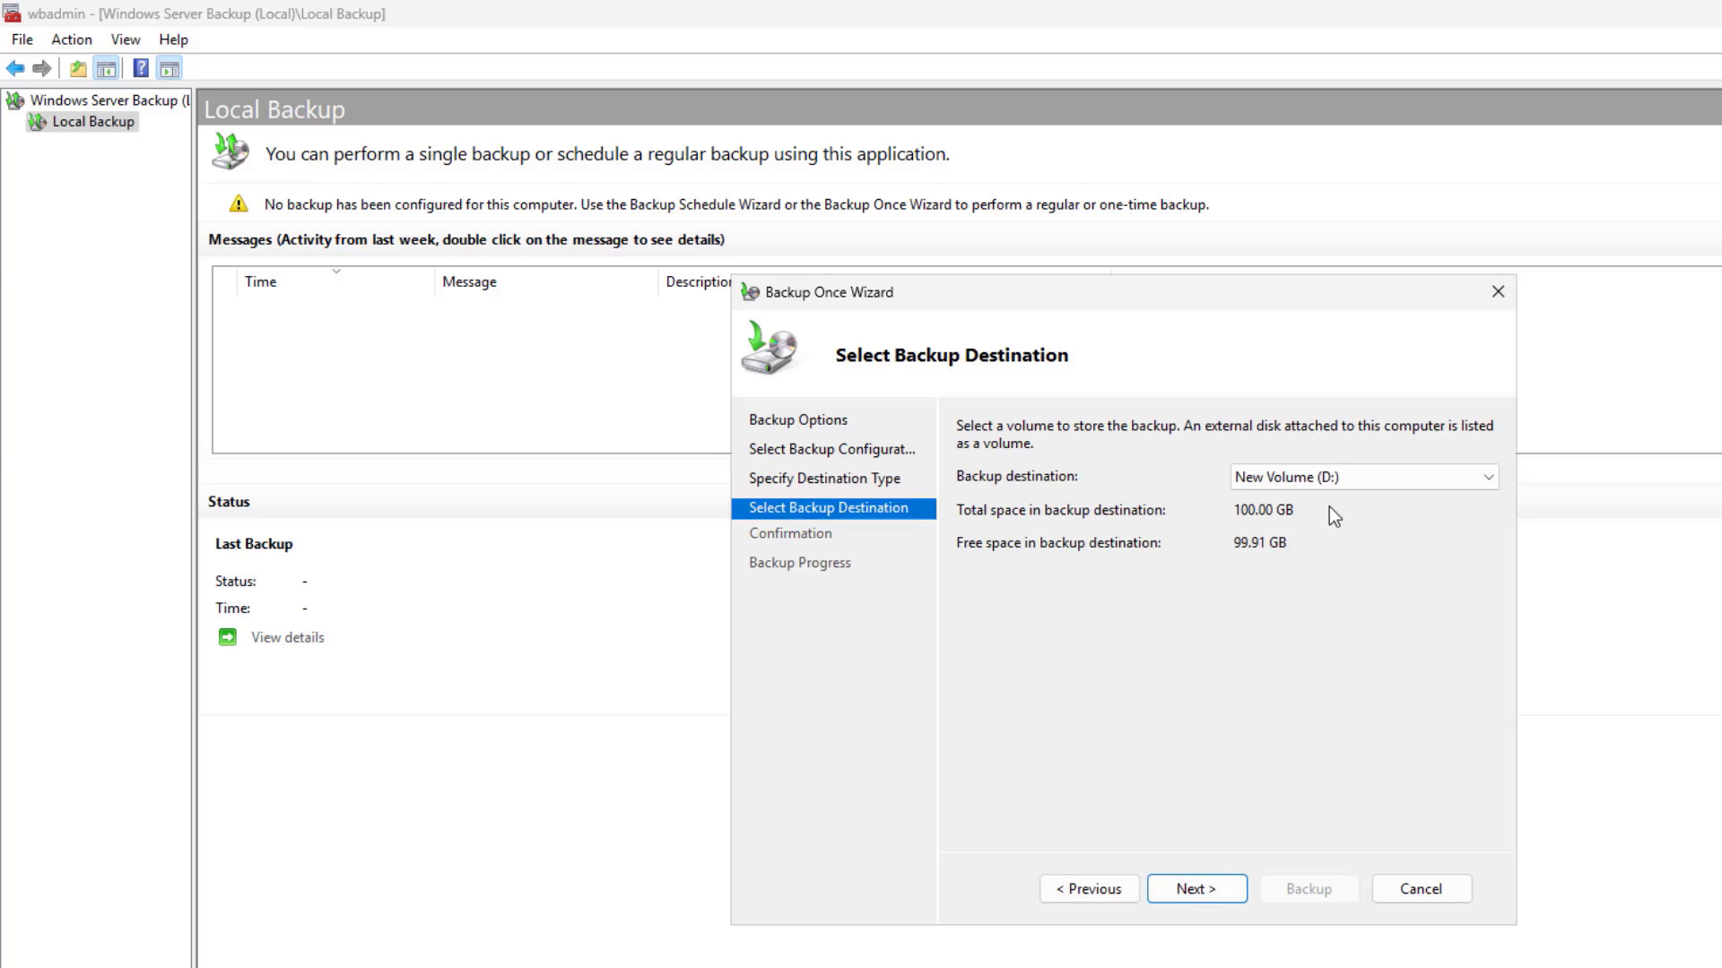
left_click(1205, 901)
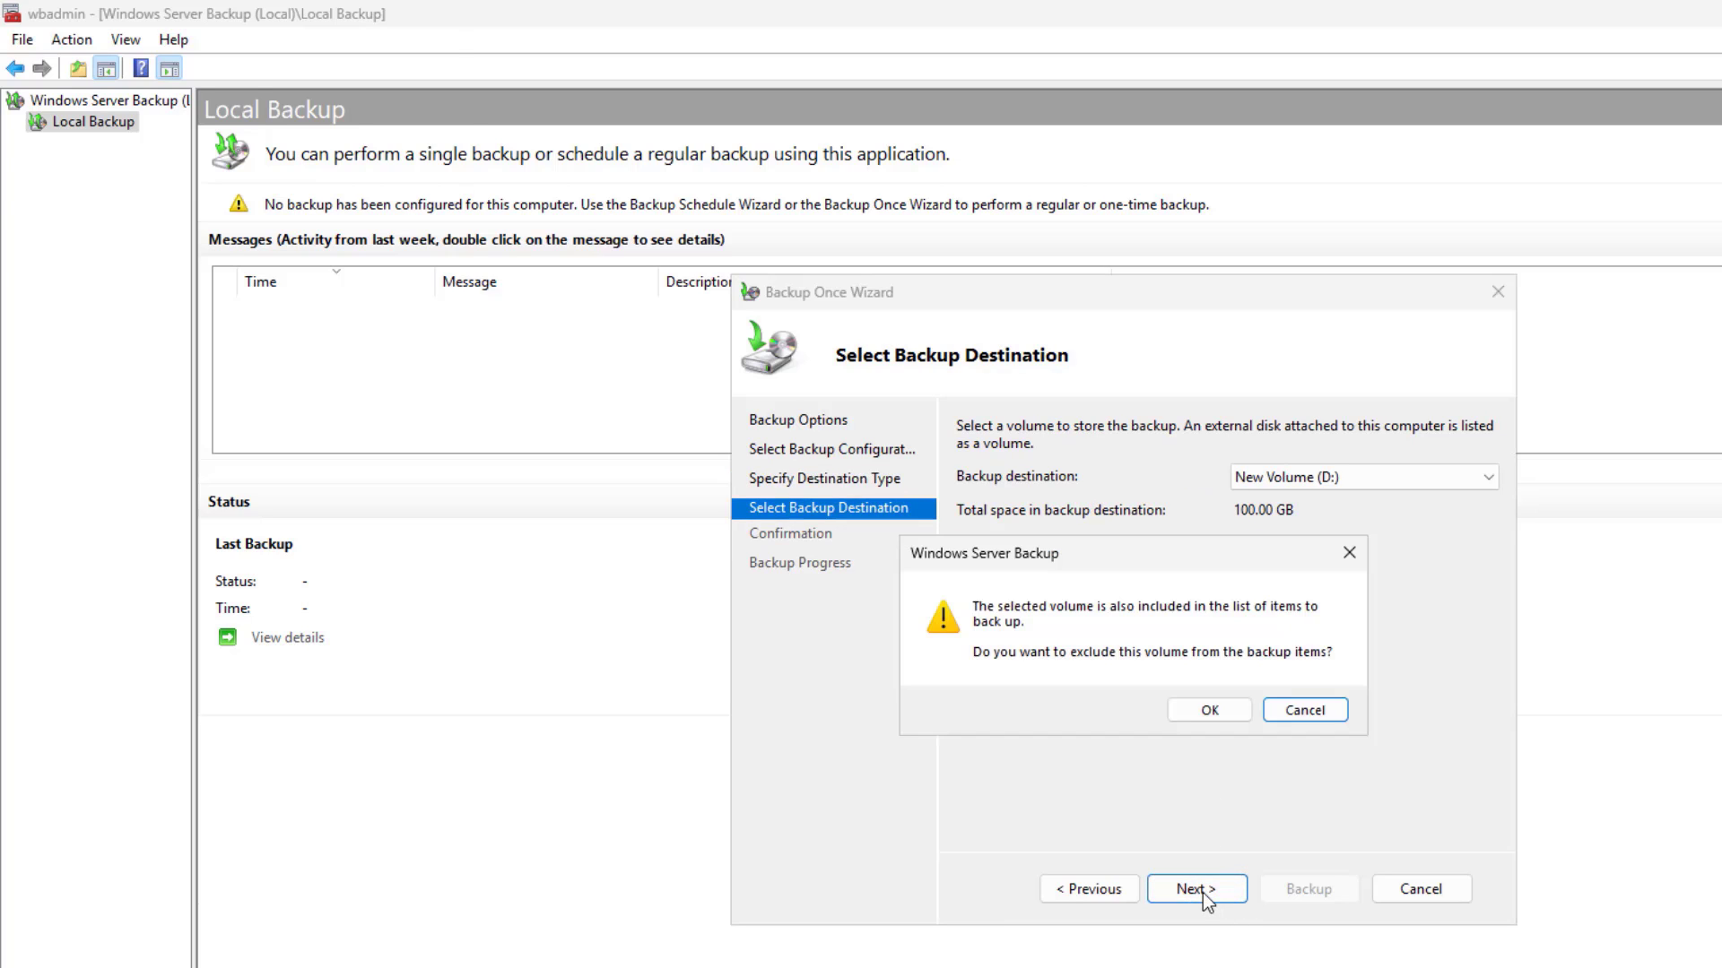
left_click(1208, 711)
left_click(1218, 736)
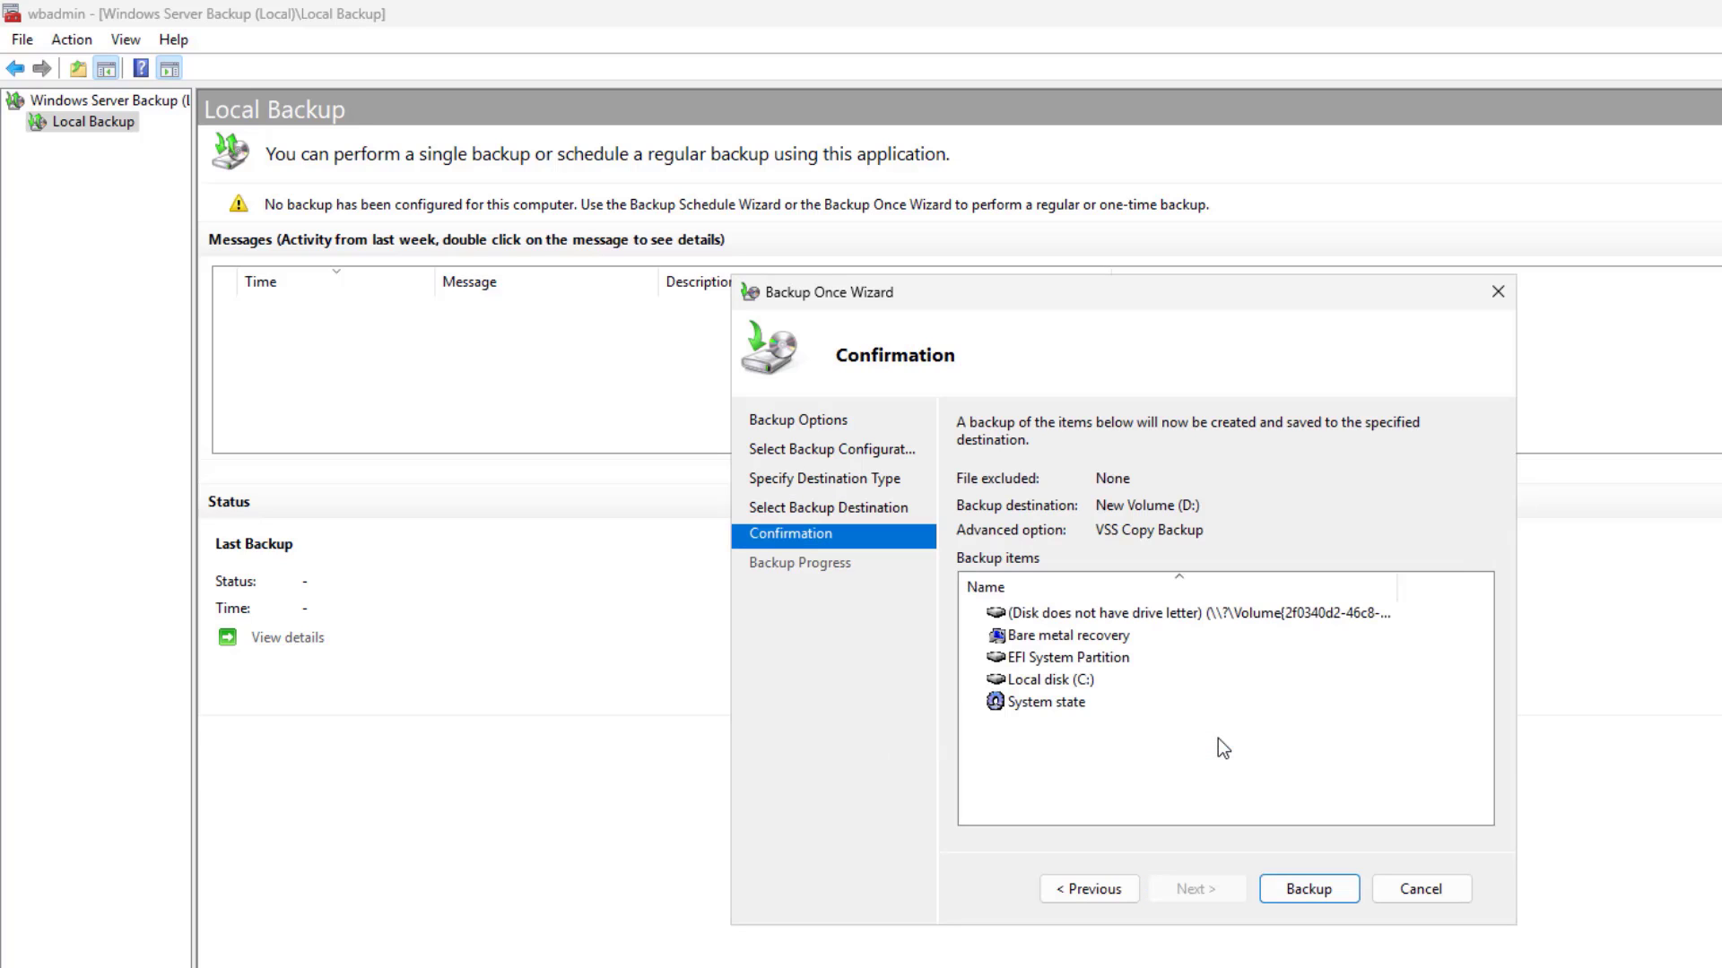
left_click(1307, 888)
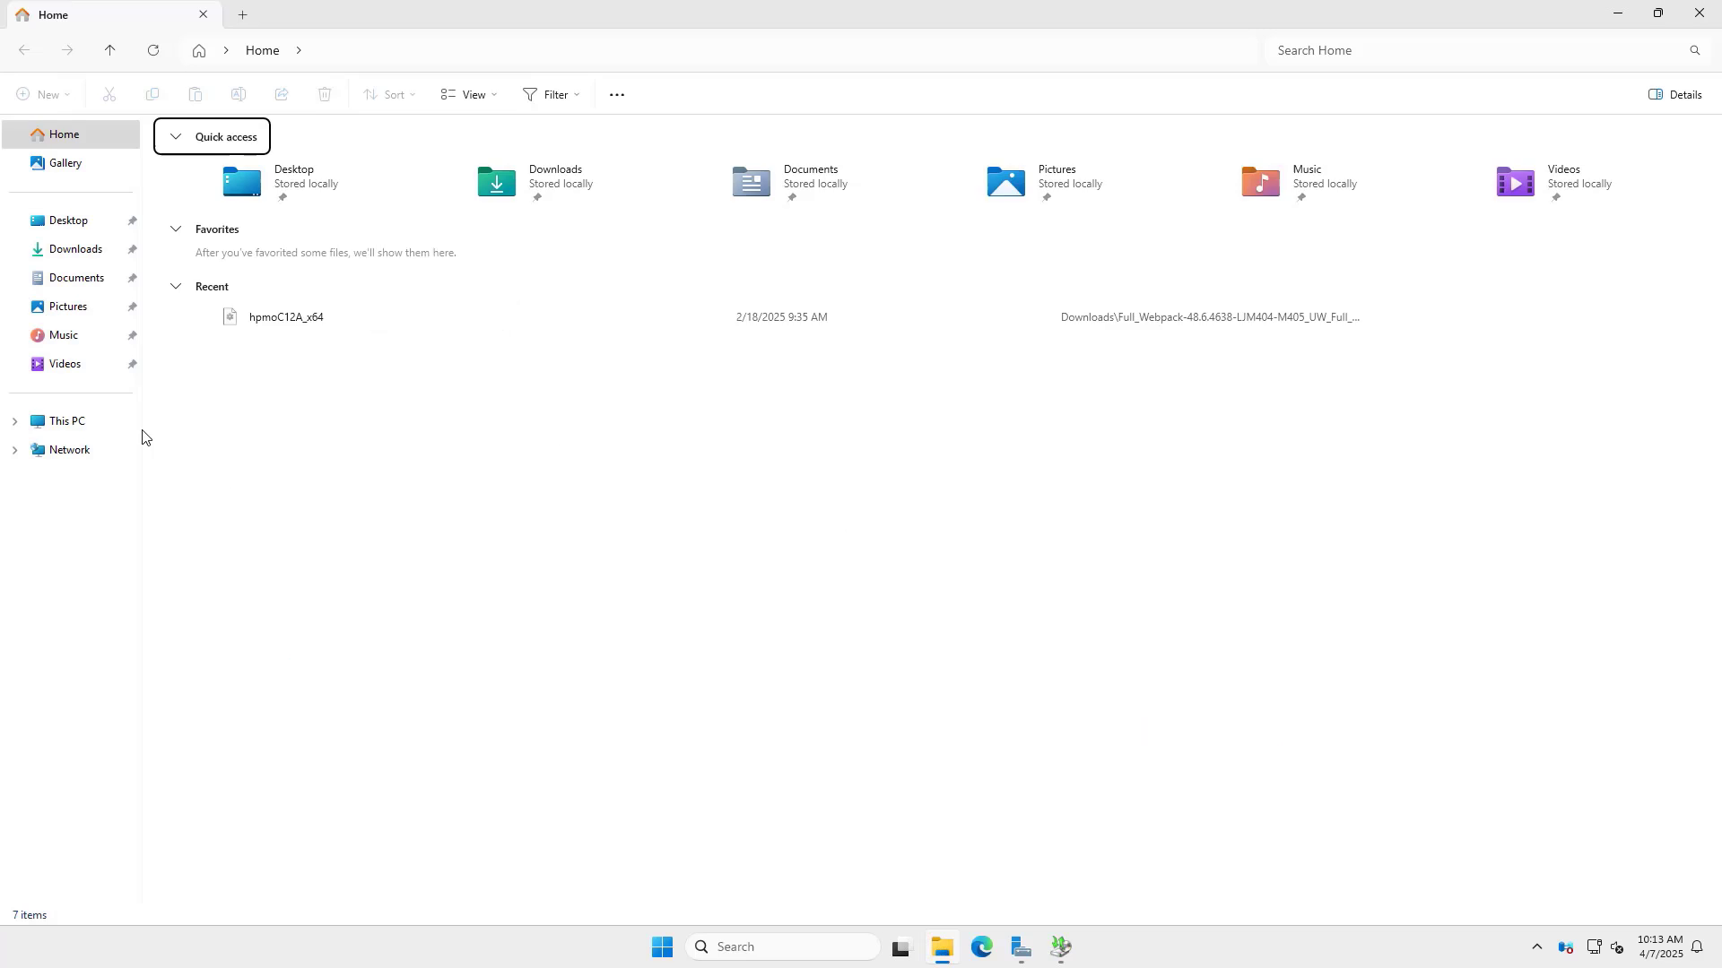
Browse D:\WindowsImageBackup\PRINT_SERVER_2025 down into the dated backup folder.
left_click(67, 421)
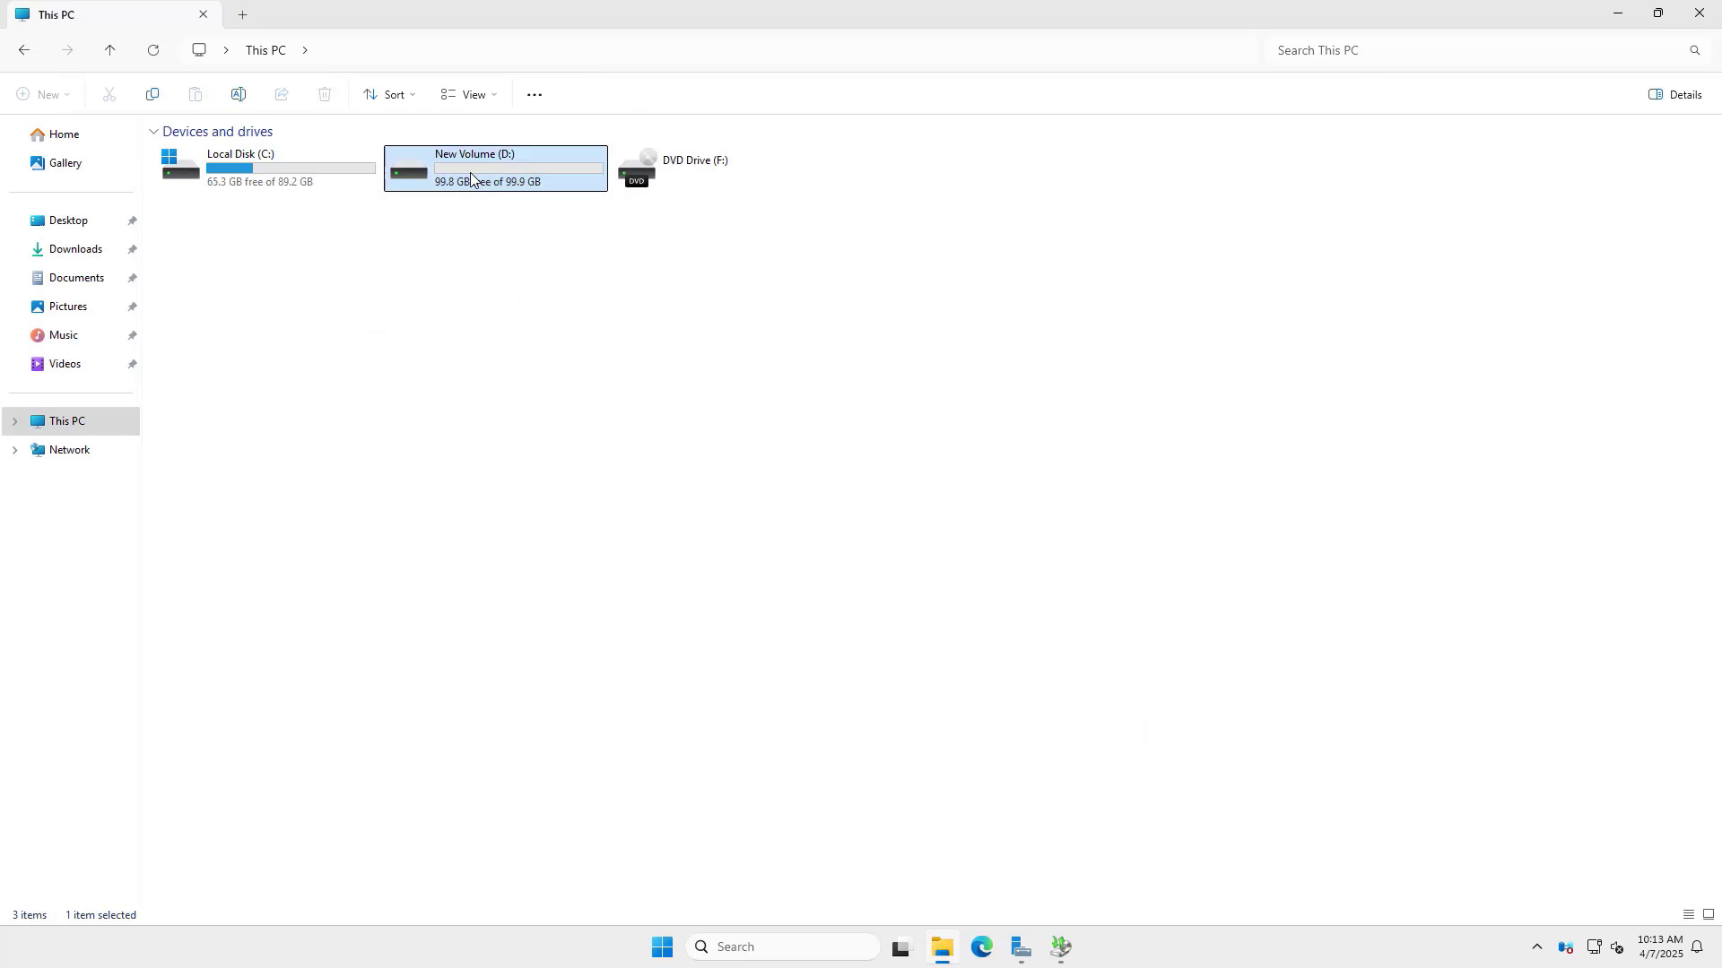
double_click(472, 177)
double_click(269, 164)
double_click(258, 154)
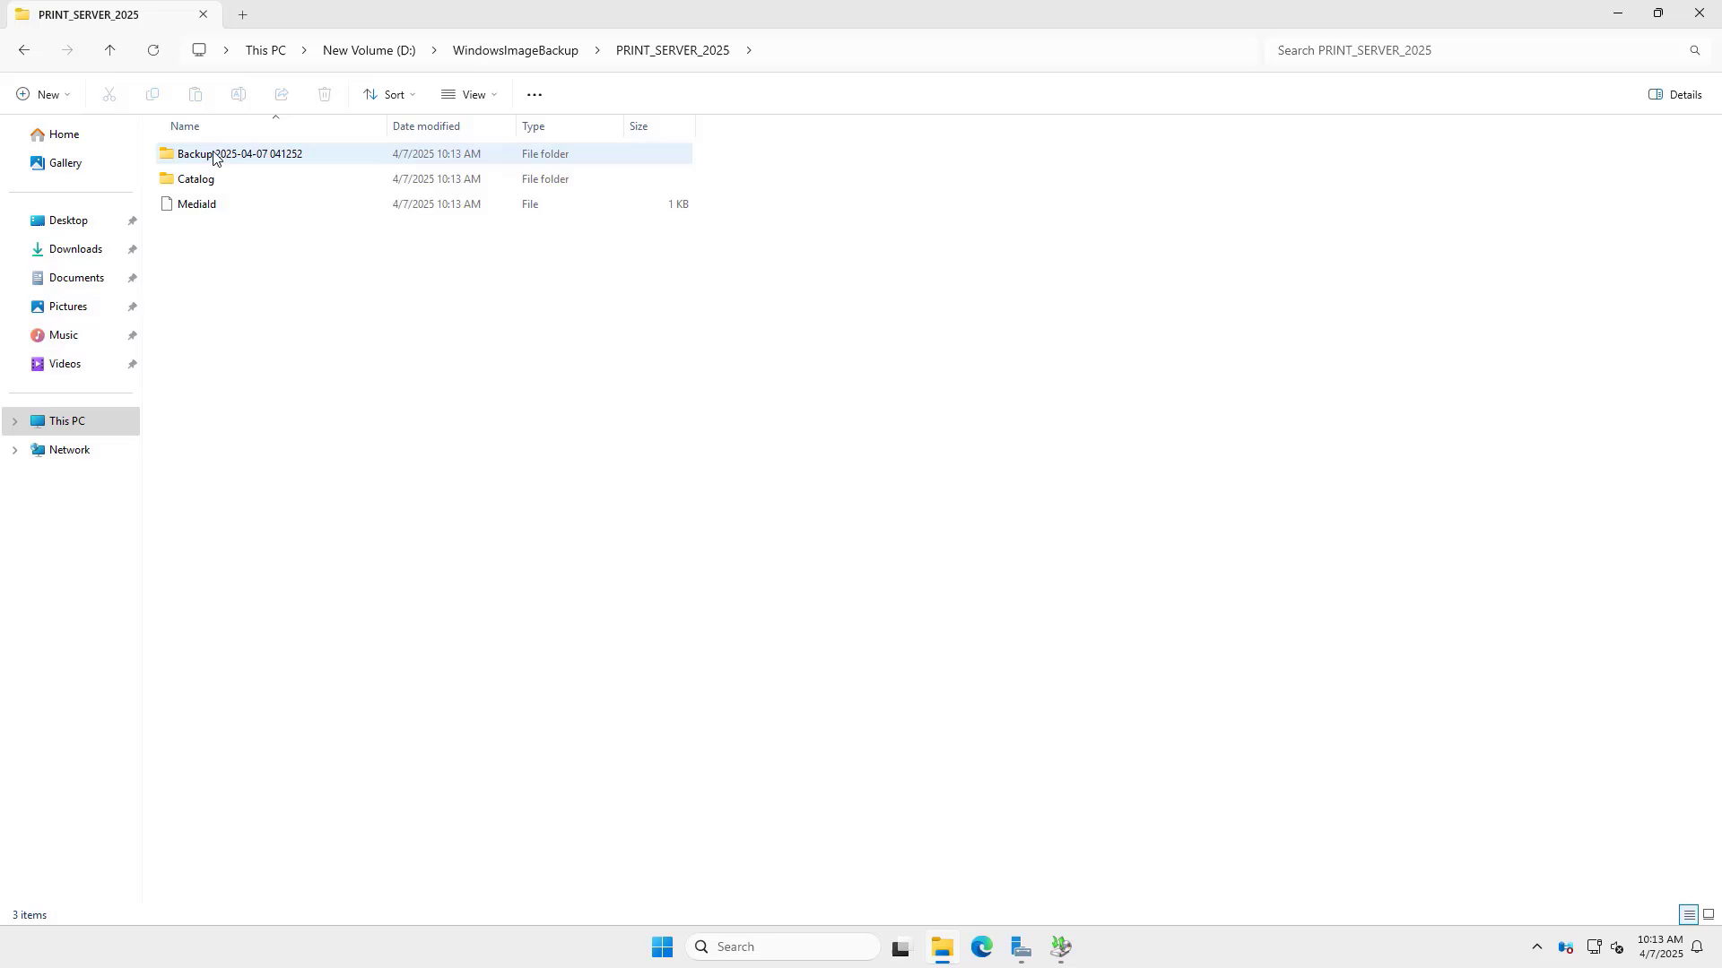
double_click(189, 155)
View and refresh the Catalog folder, then return up to WindowsImageBackup.
left_click(114, 58)
double_click(202, 180)
left_click(152, 49)
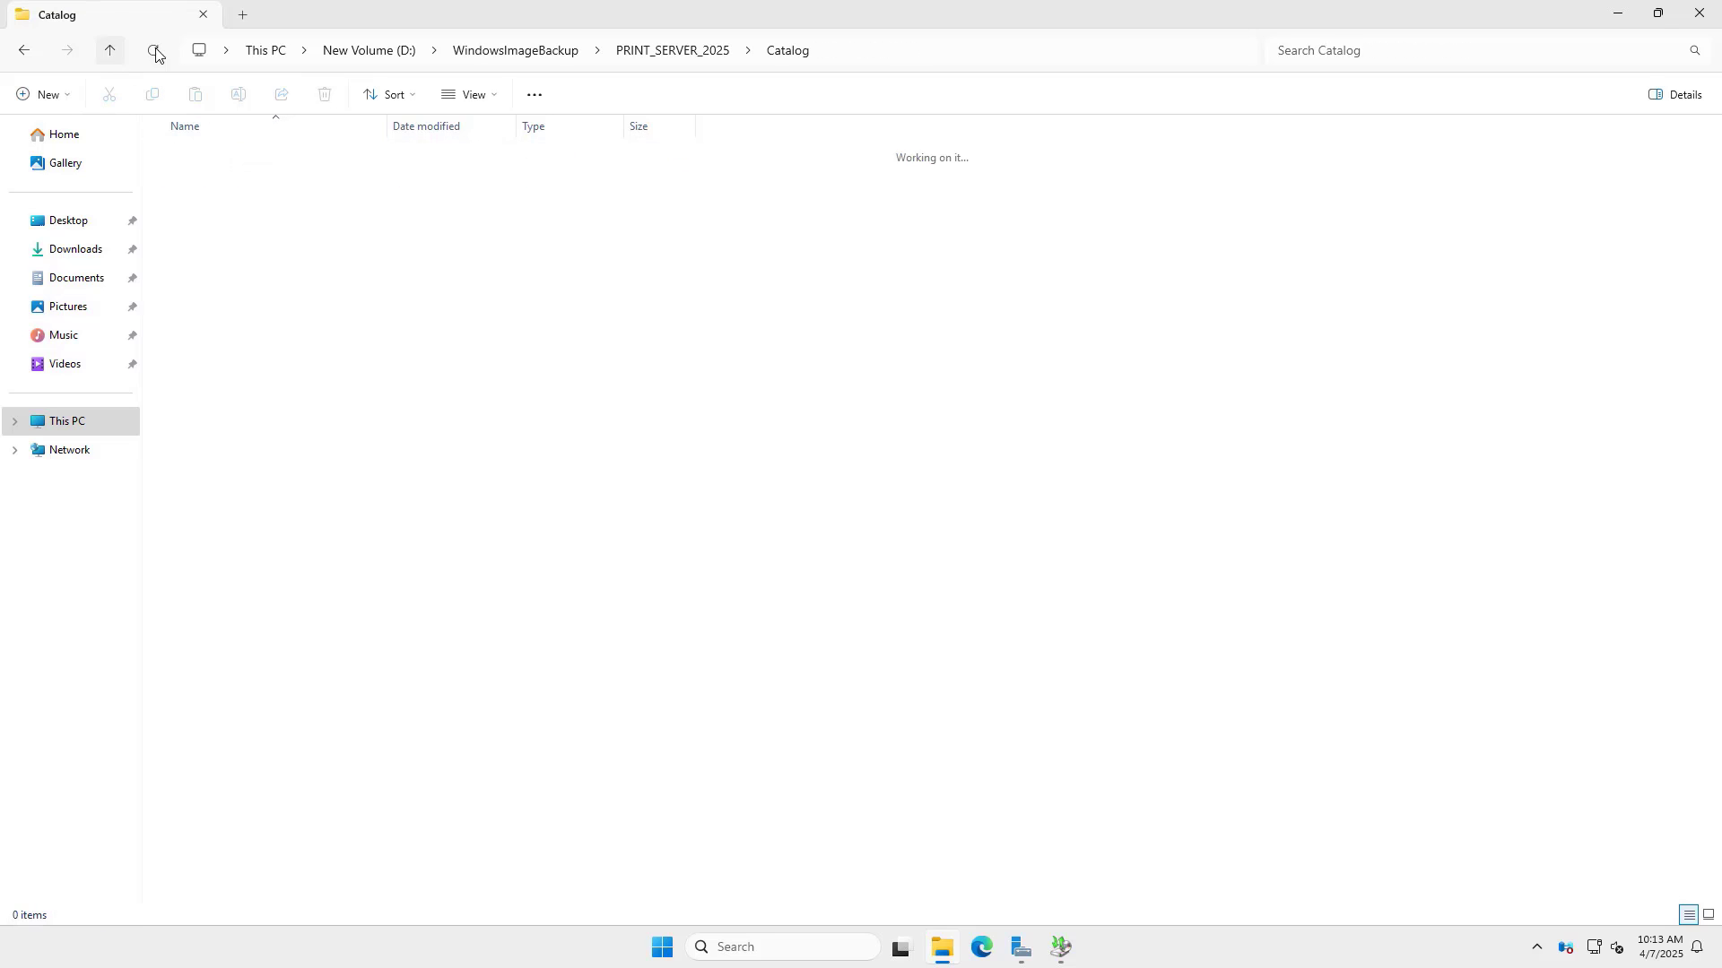
left_click(114, 57)
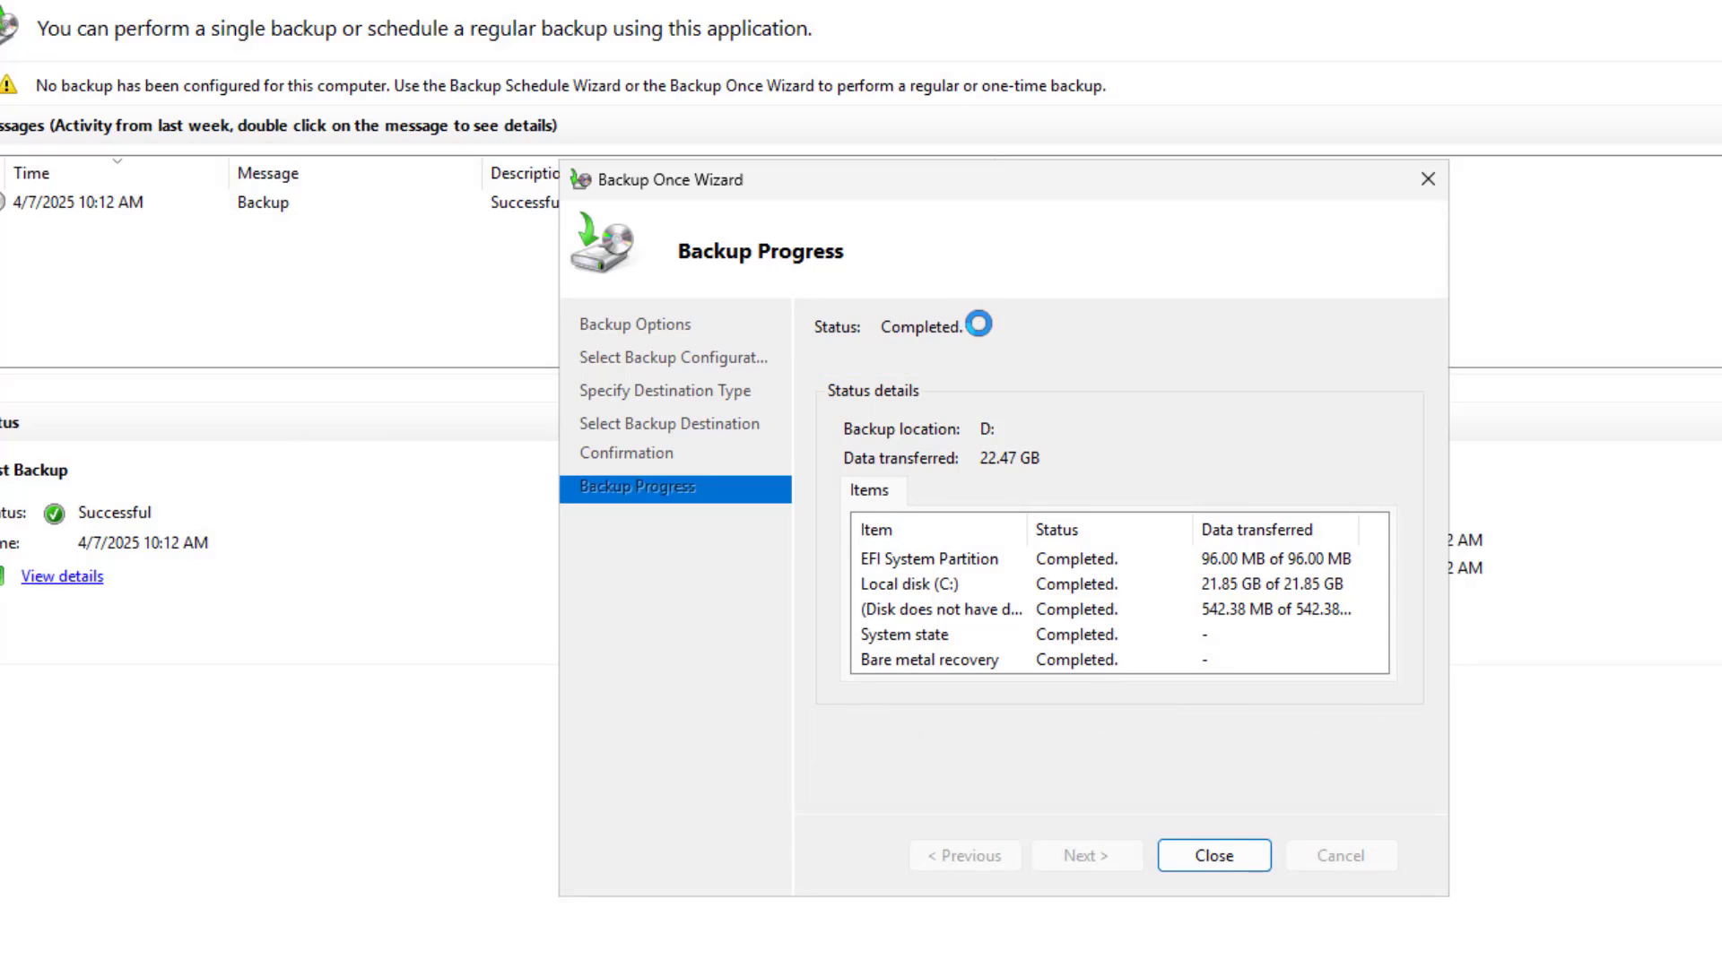
Close the wizard and review the Last Backup and All Backups details.
left_click(1167, 854)
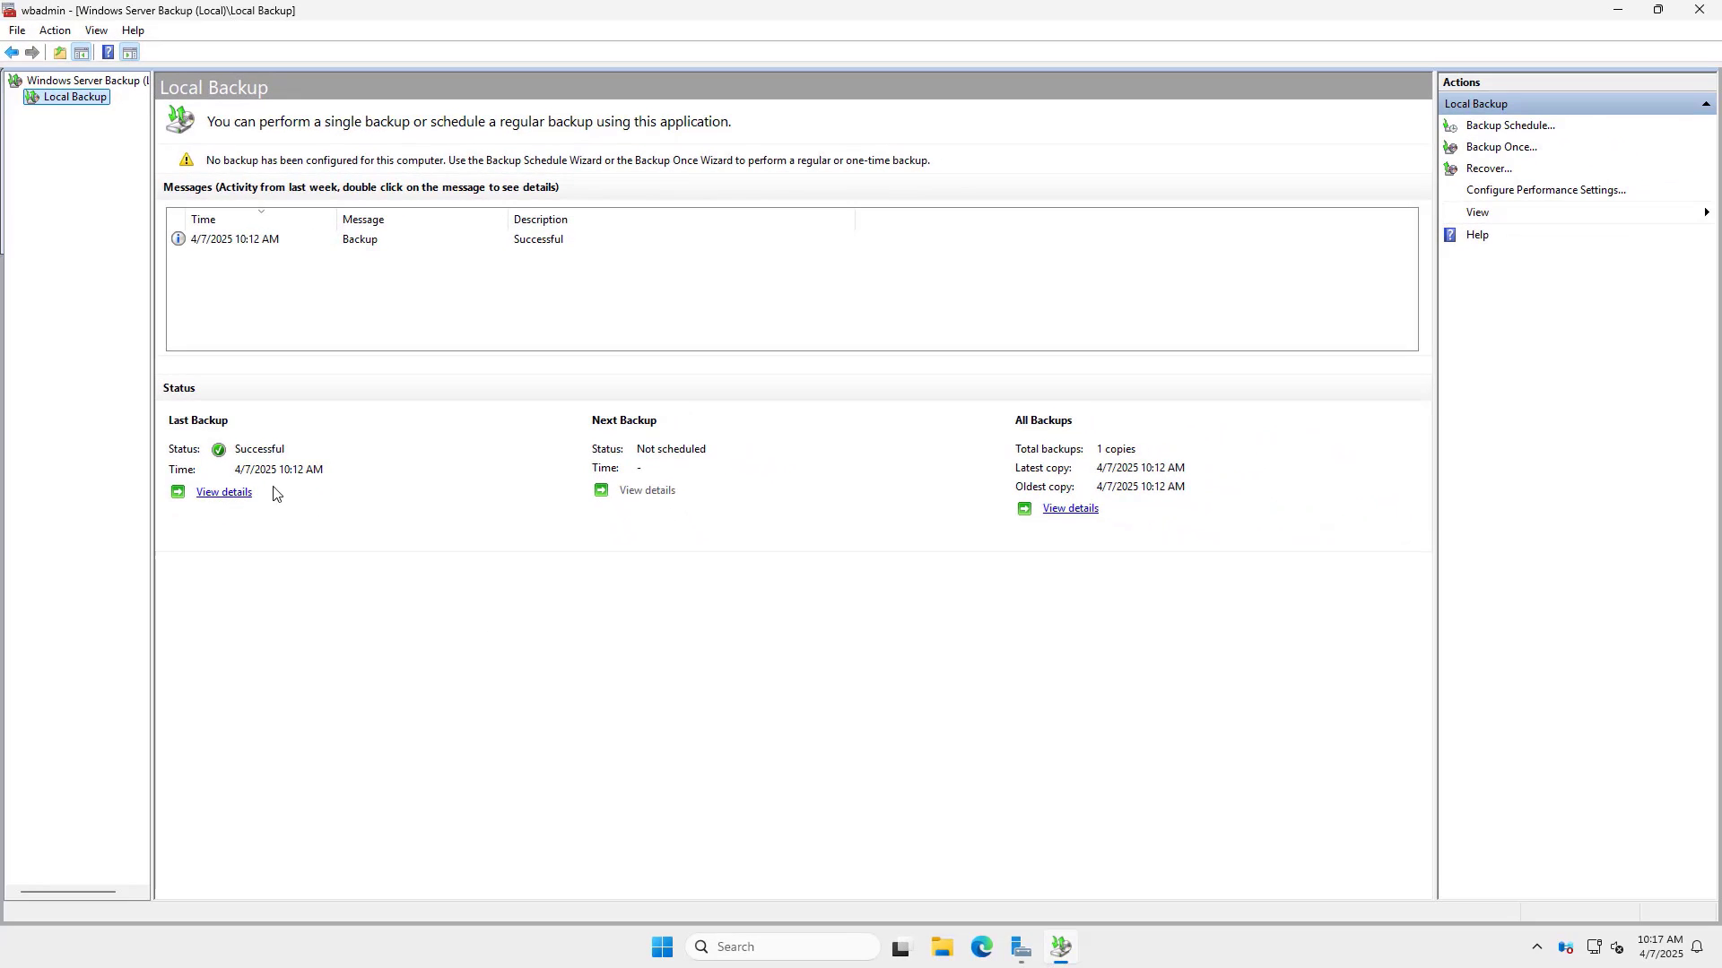
left_click(224, 493)
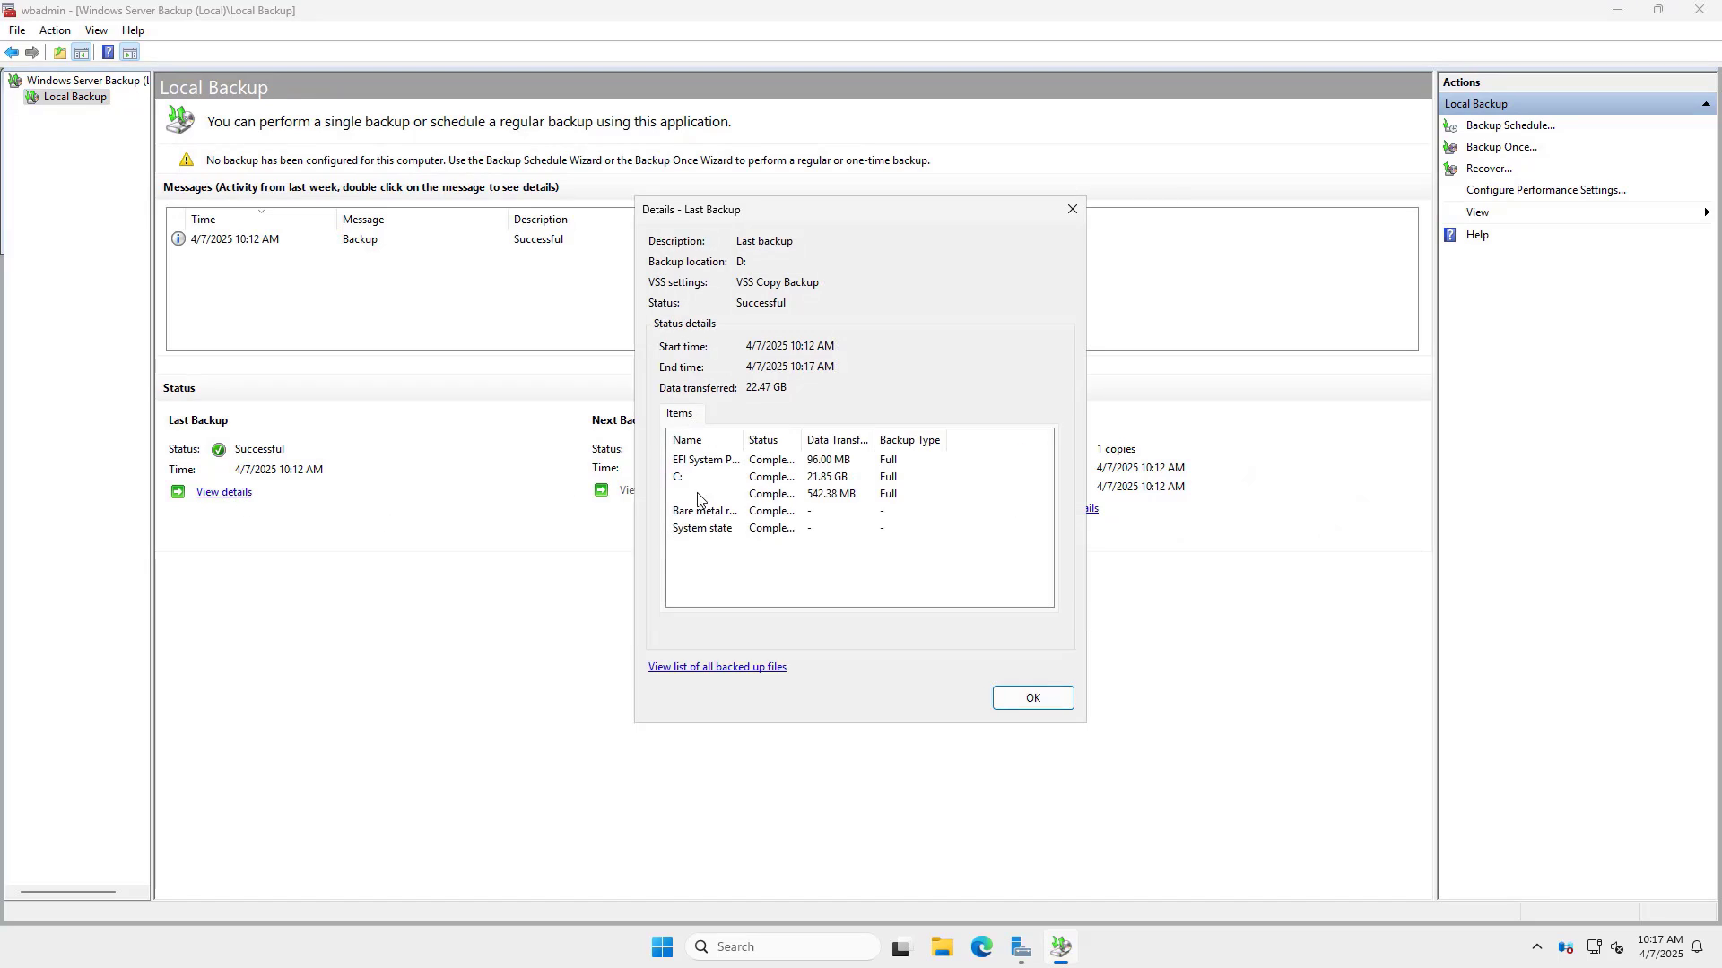
left_click(1046, 697)
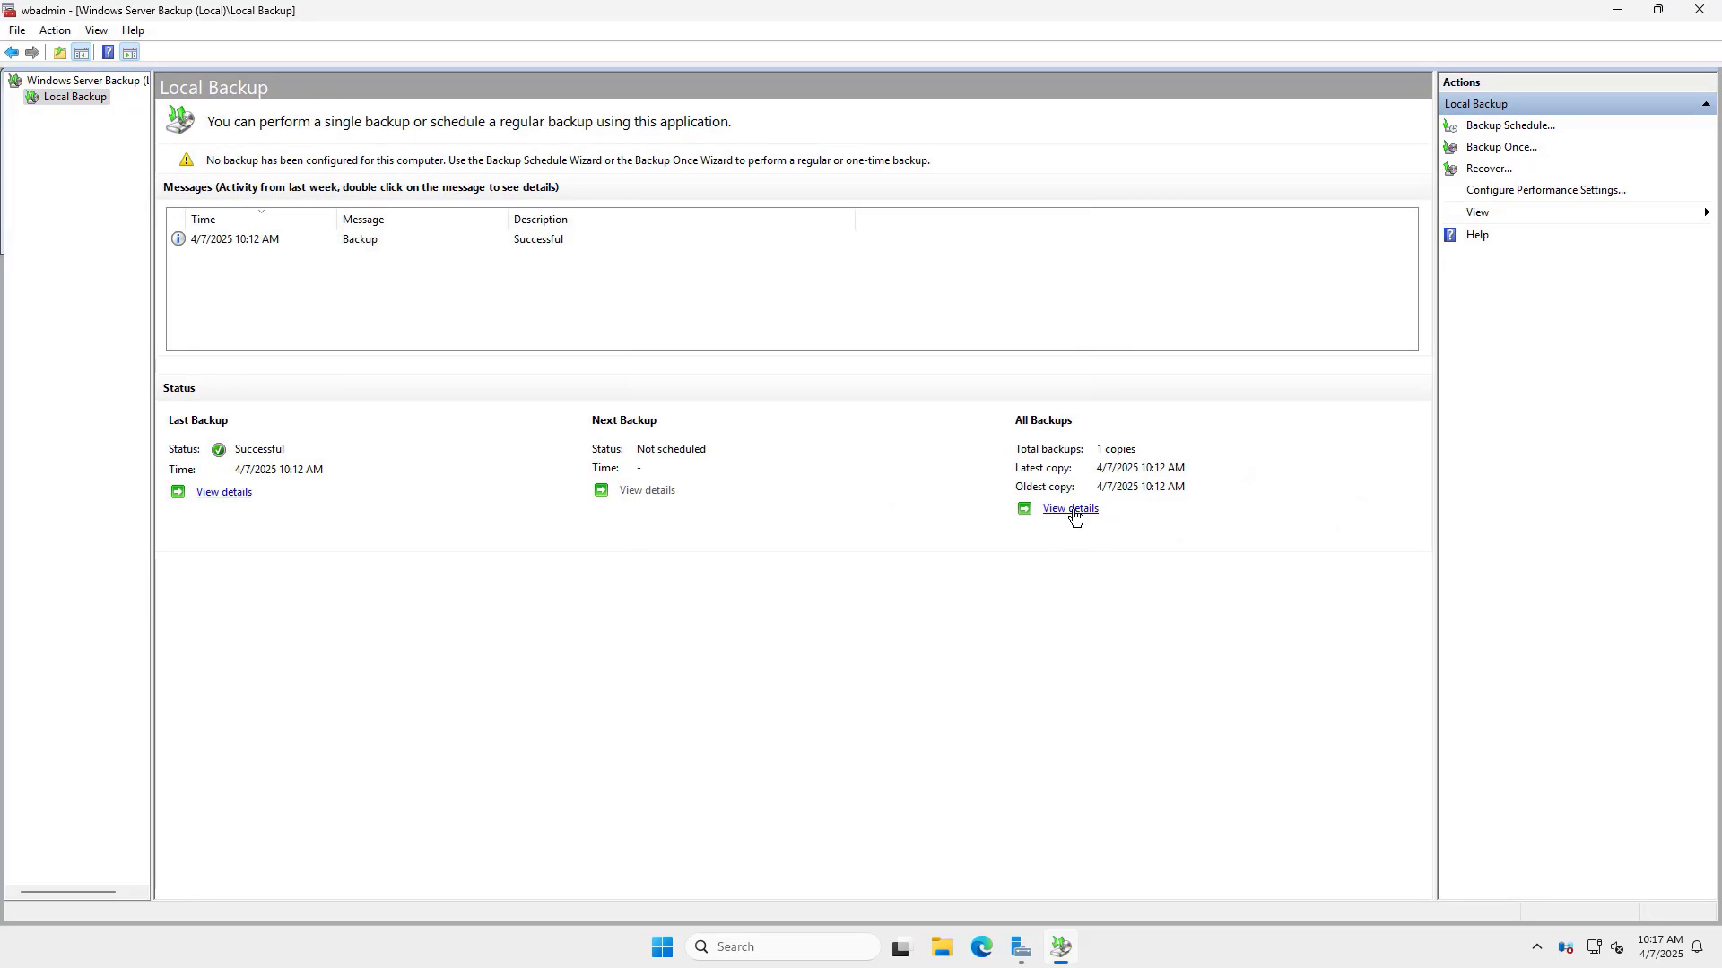
left_click(1071, 508)
left_click(1030, 624)
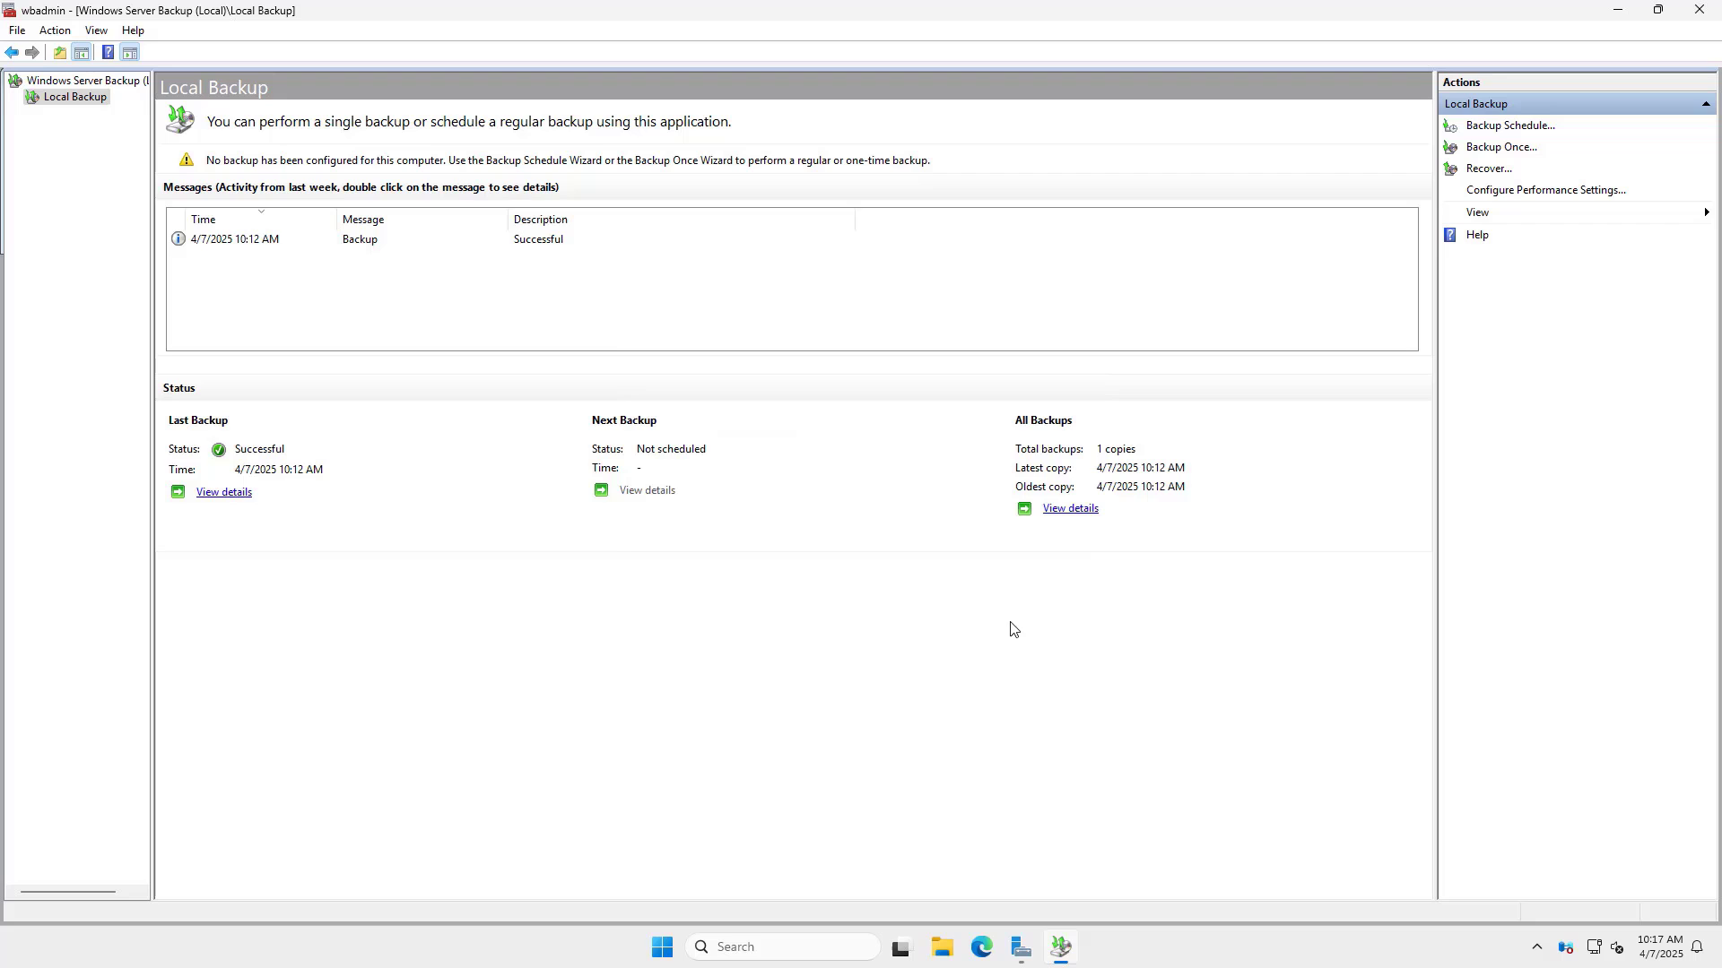